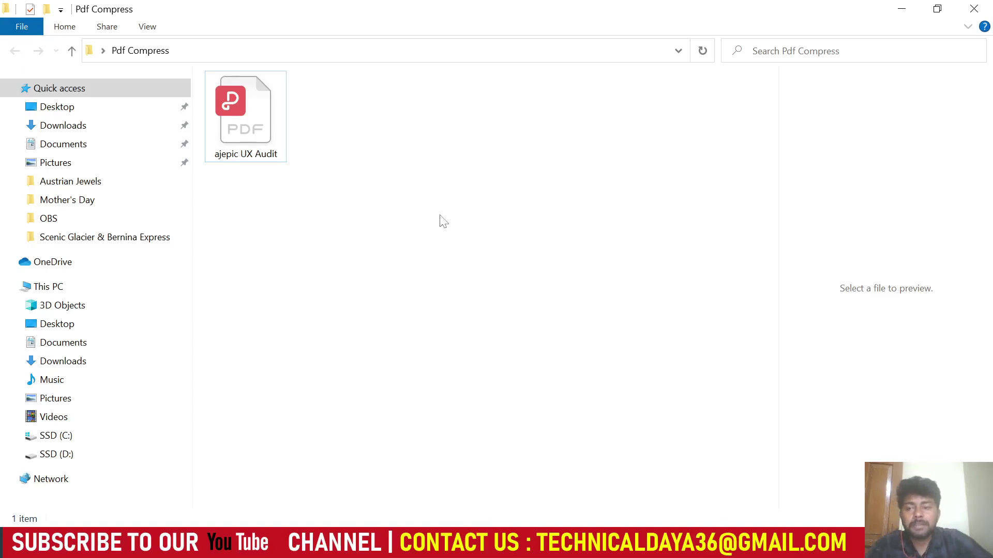
Check in the PDF's File Explorer properties that the ajepic UX Audit PDF is 66.6 MB
{"action": "left_click", "coordinate": [249, 119]}
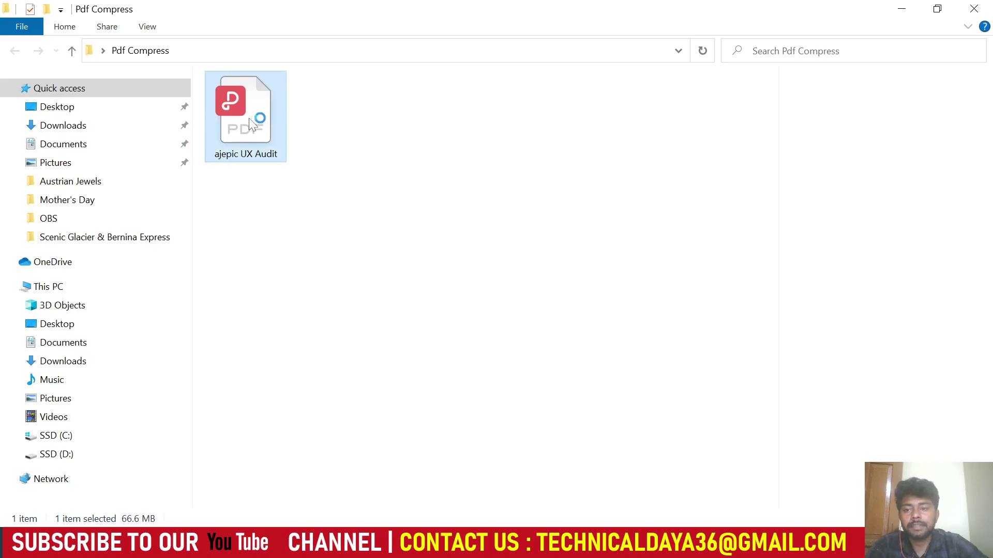
{"action": "right_click", "coordinate": [249, 118]}
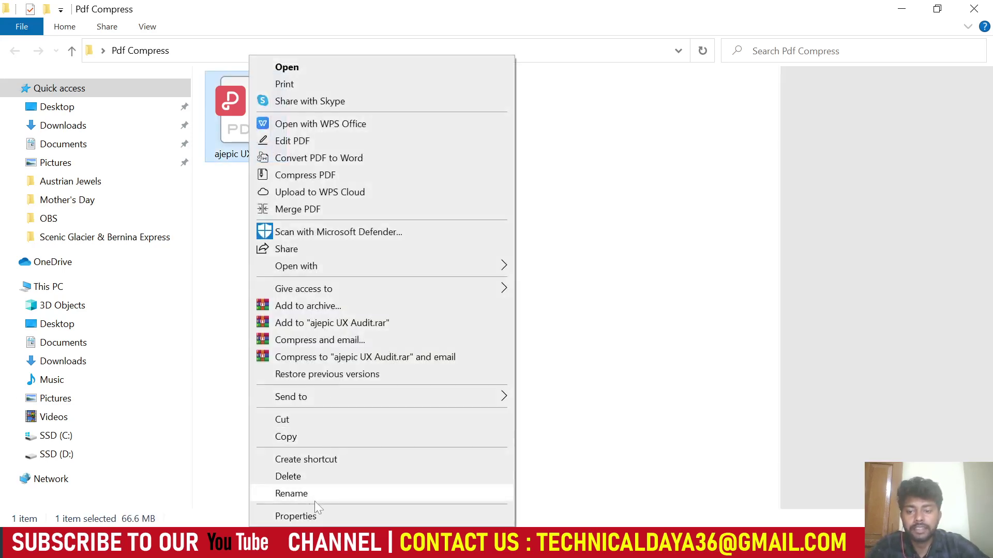
{"action": "left_click", "coordinate": [298, 515]}
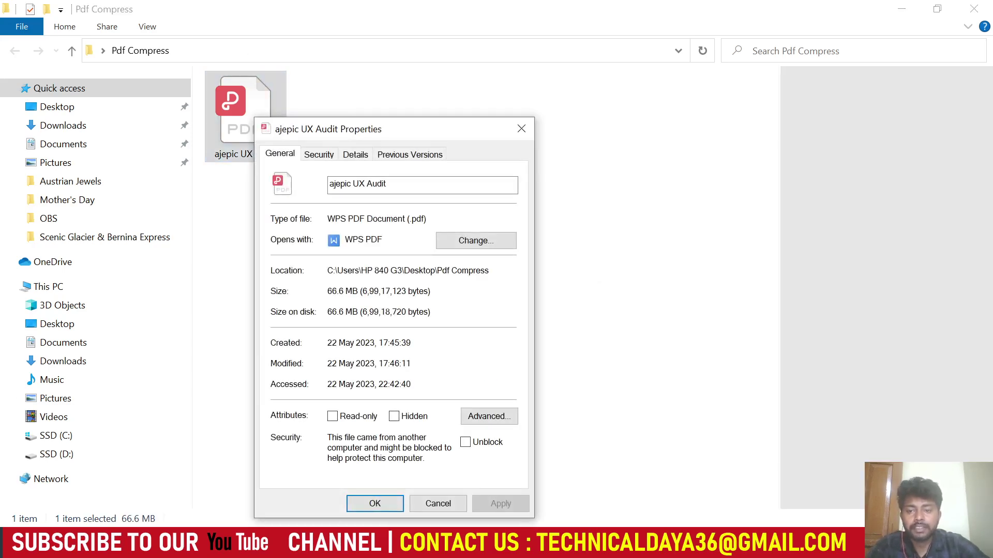
{"action": "left_click_drag", "start_coordinate": [327, 291], "coordinate": [402, 291]}
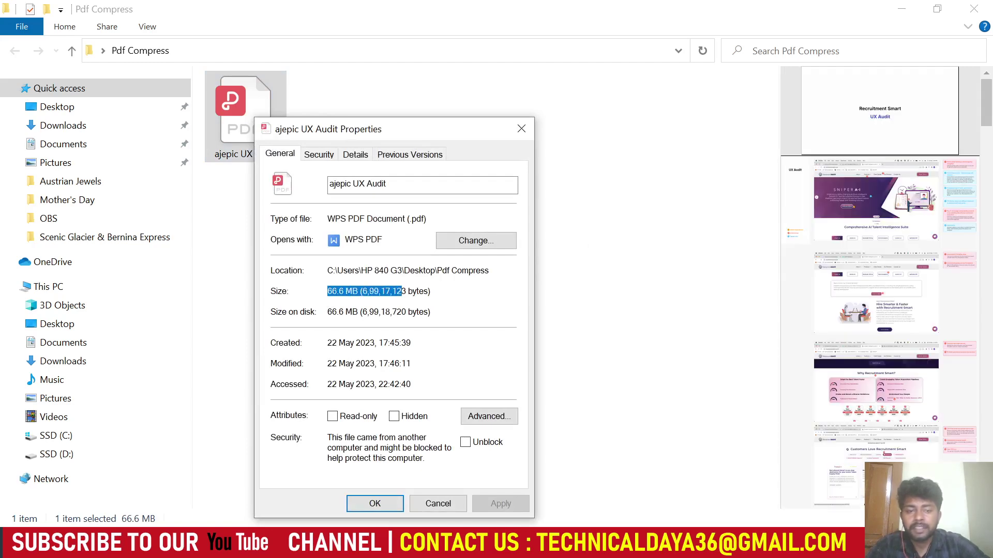
{"action": "left_click", "coordinate": [521, 129]}
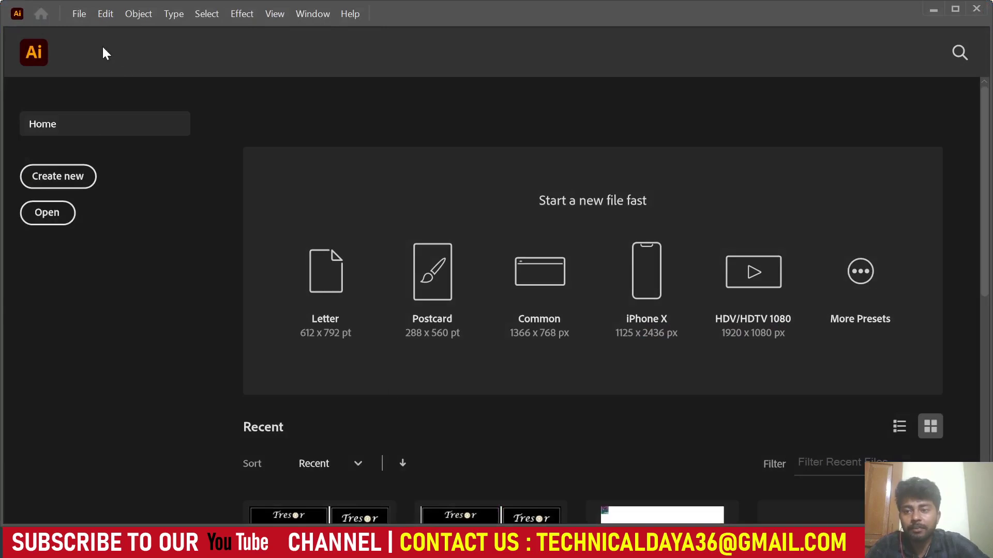
In Illustrator's Open dialog, browse to the Pdf Compress folder on the Desktop
{"action": "left_click", "coordinate": [79, 14]}
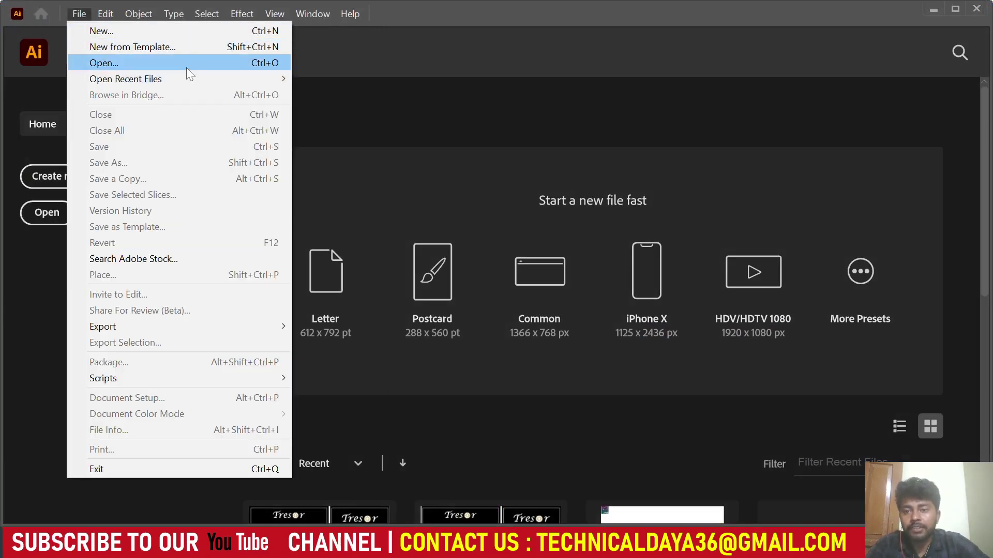
{"action": "left_click", "coordinate": [188, 67]}
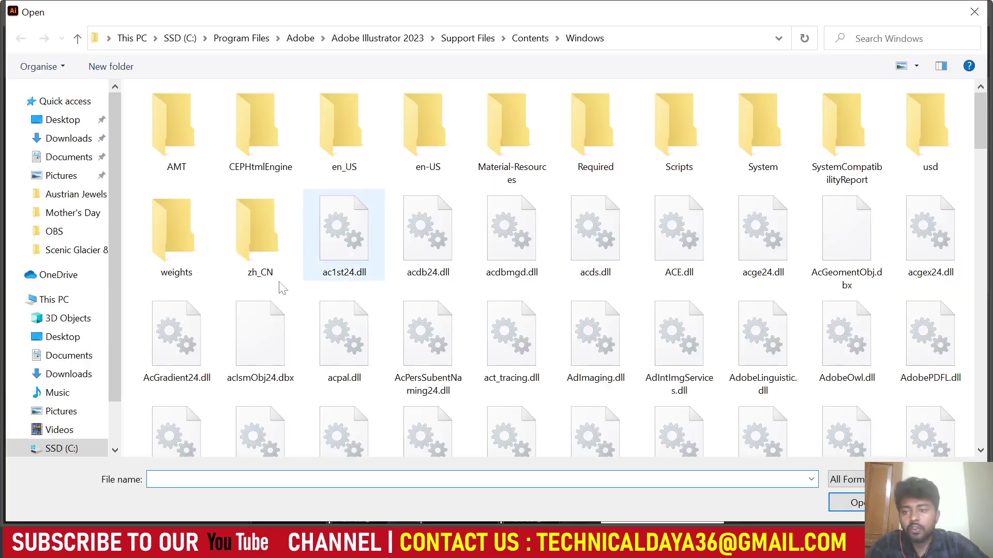
{"action": "left_click", "coordinate": [63, 120]}
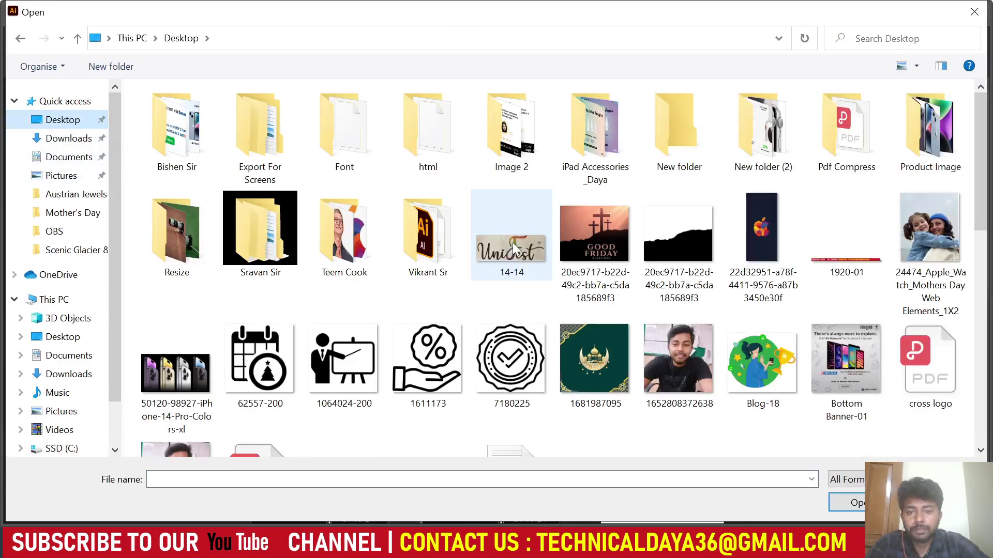
{"action": "double_click", "coordinate": [854, 134]}
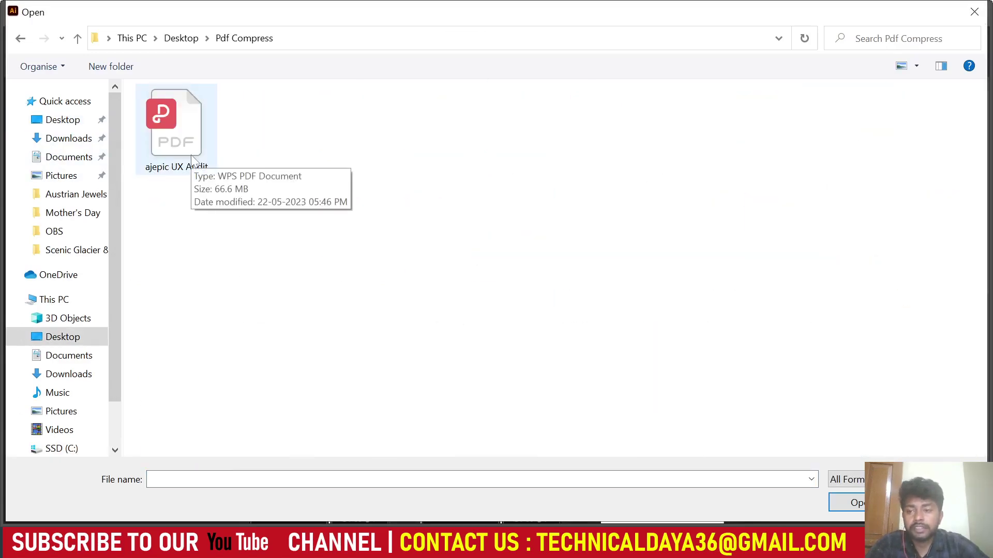
{"action": "right_click", "coordinate": [213, 210]}
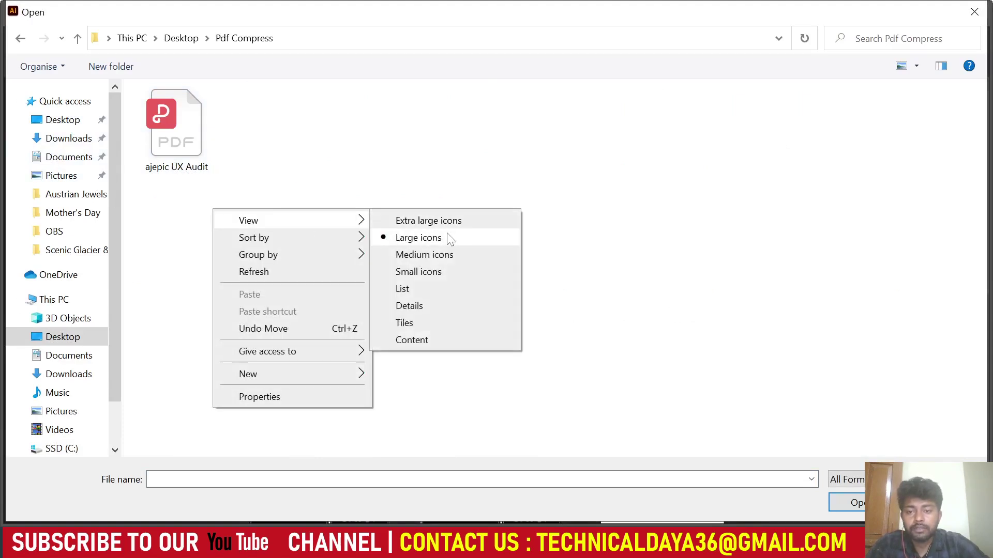
{"action": "left_click", "coordinate": [446, 237]}
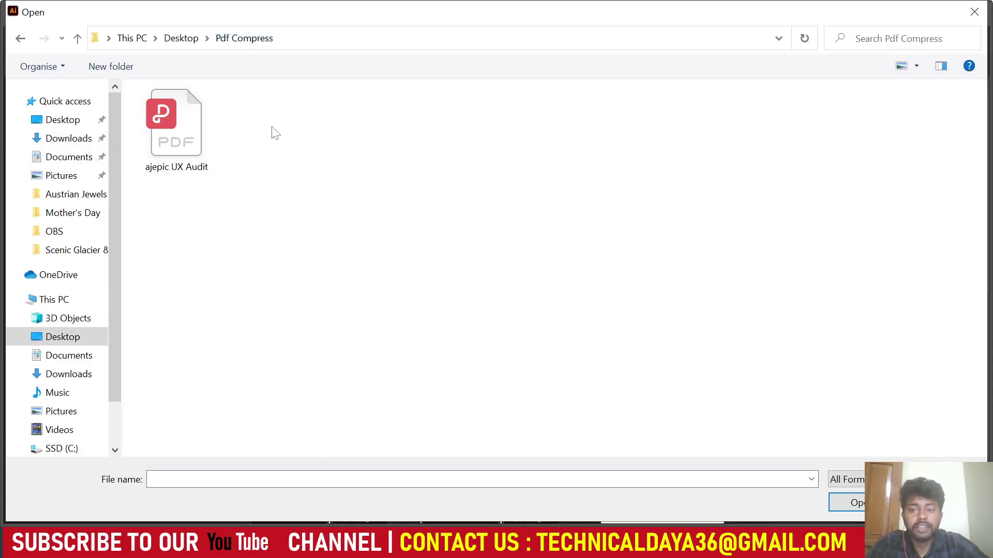
Confirm the ajepic UX Audit PDF is 66.6 MB, then open it
{"action": "left_click", "coordinate": [169, 132]}
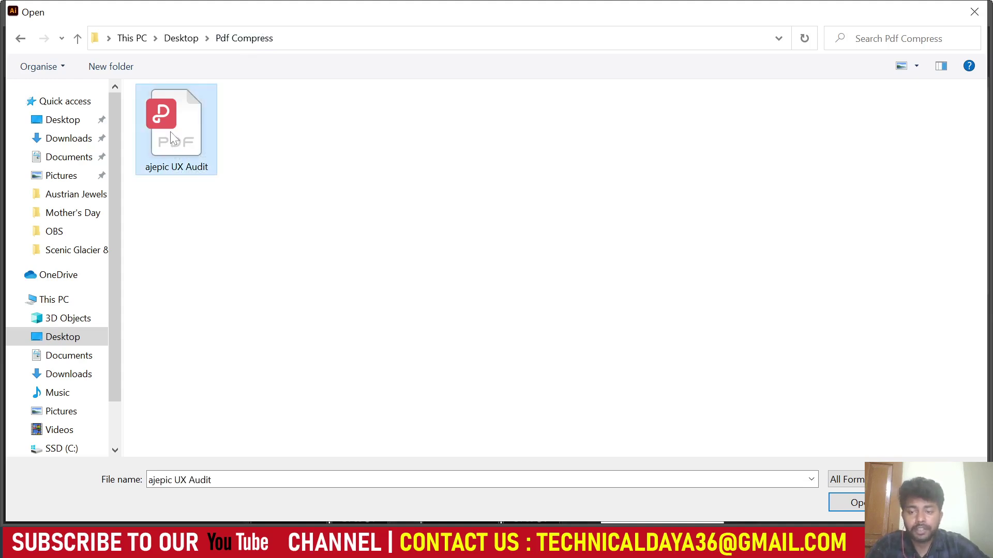
{"action": "right_click", "coordinate": [170, 131]}
{"action": "left_click", "coordinate": [217, 516]}
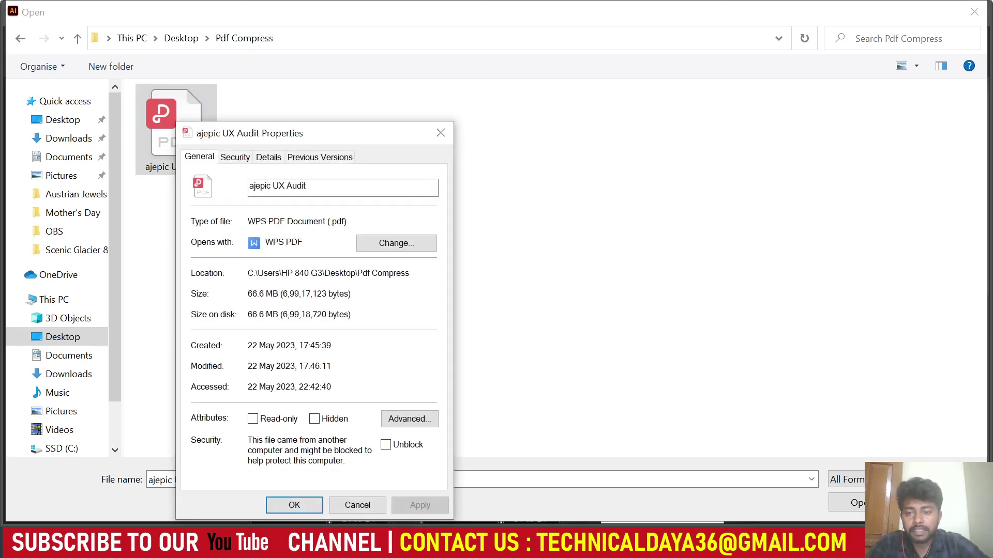
{"action": "double_click", "coordinate": [257, 293]}
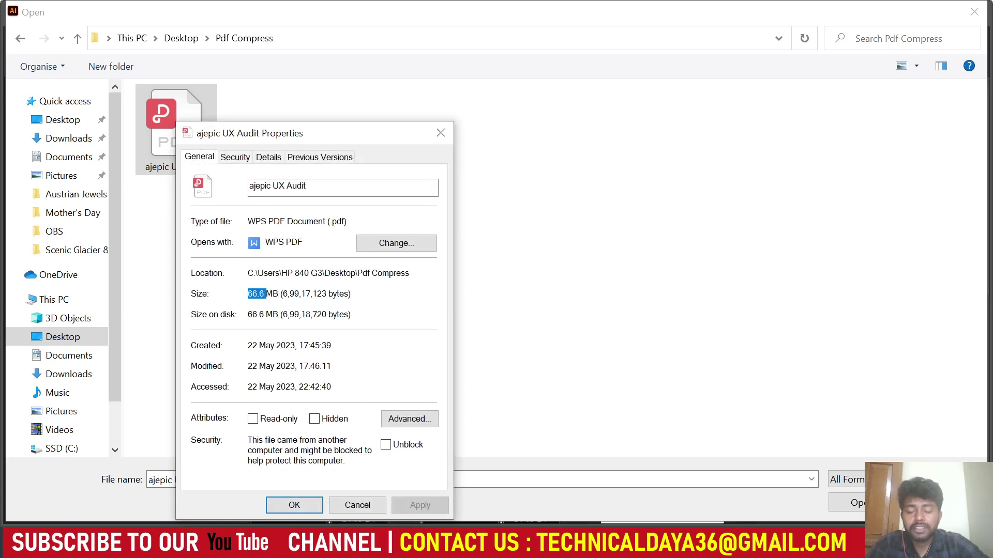
{"action": "left_click", "coordinate": [440, 133]}
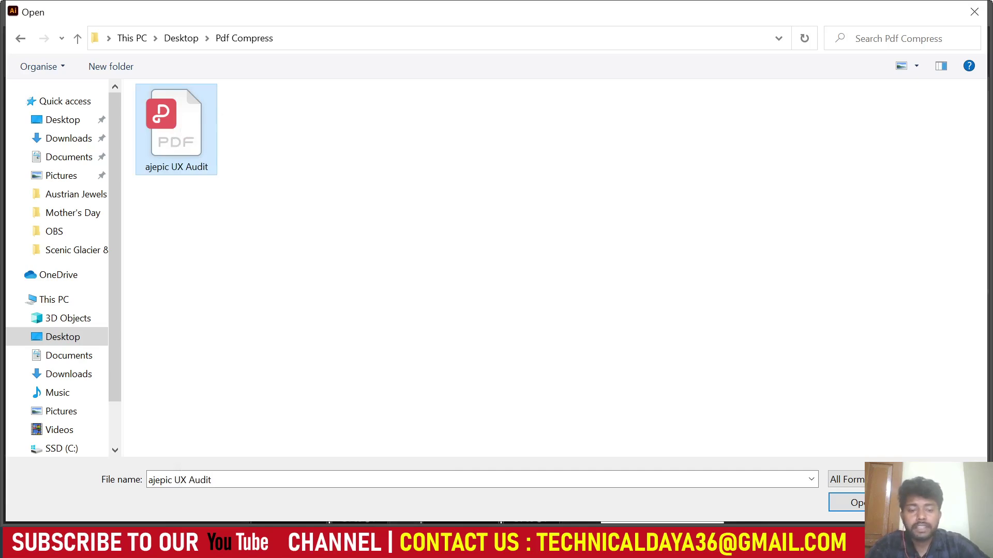
{"action": "left_click", "coordinate": [852, 500]}
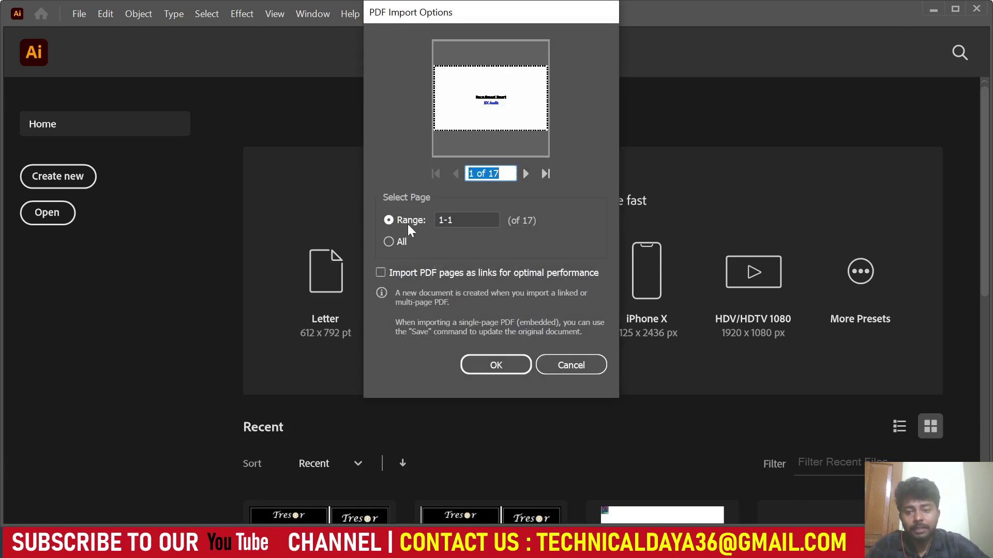
Change the PDF Import range from 1-1 to All and import the 17 pages
{"action": "double_click", "coordinate": [453, 219]}
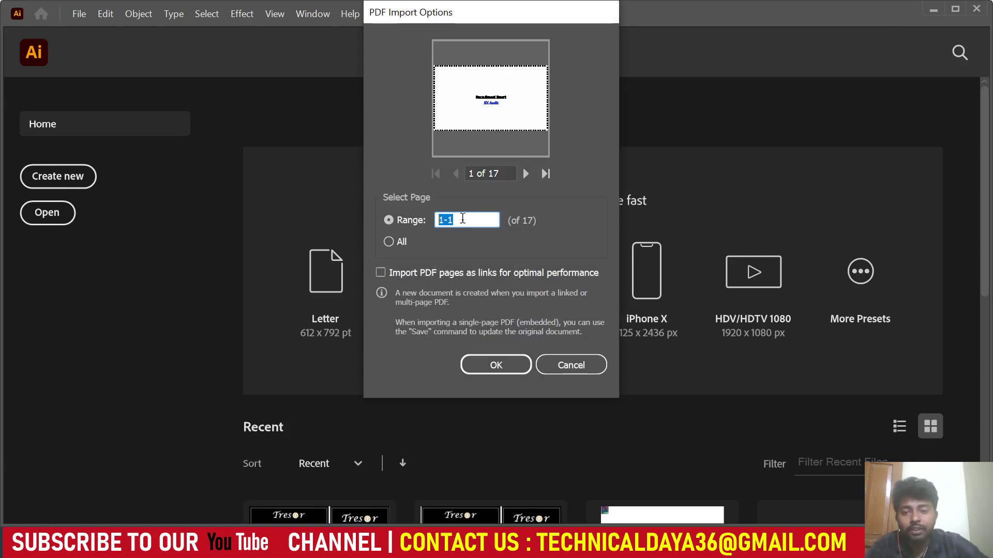
{"action": "left_click", "coordinate": [461, 221]}
{"action": "left_click_drag", "start_coordinate": [460, 221], "coordinate": [430, 231]}
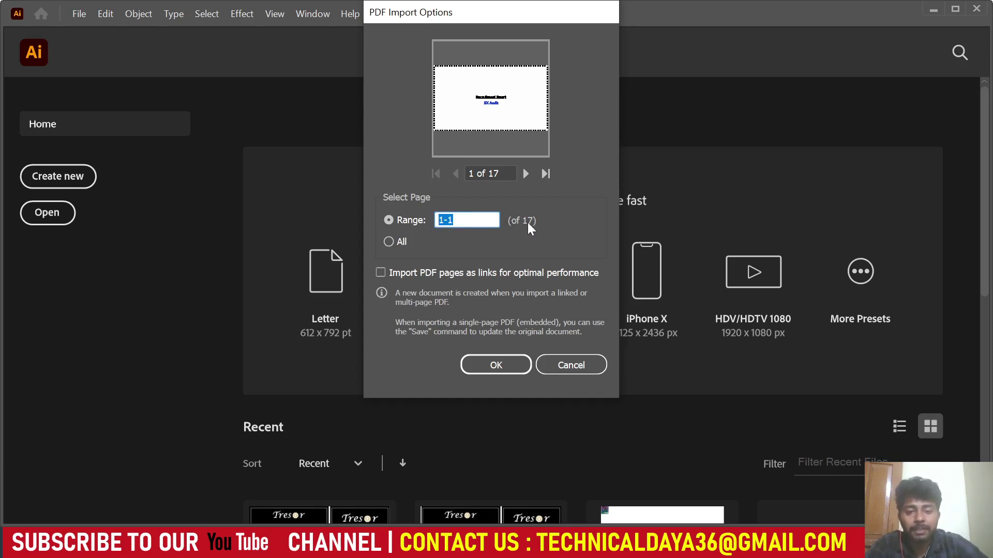
{"action": "left_click", "coordinate": [467, 220]}
{"action": "left_click_drag", "start_coordinate": [483, 220], "coordinate": [362, 241]}
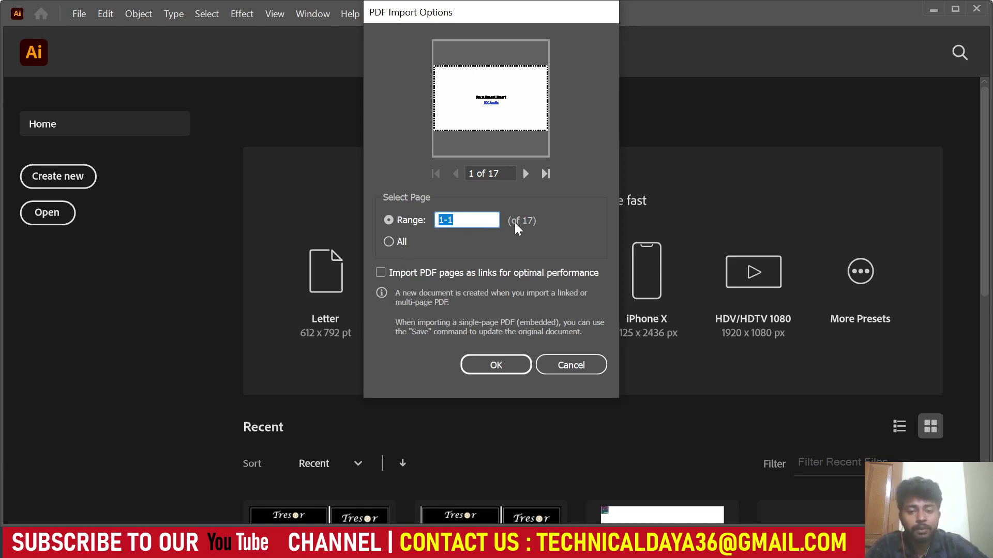
{"action": "left_click", "coordinate": [388, 241]}
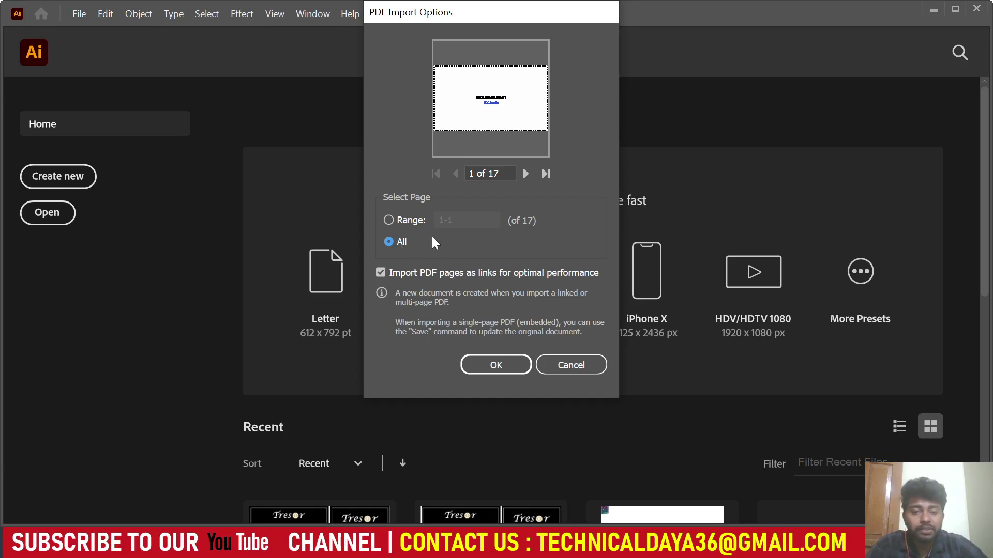
{"action": "left_click", "coordinate": [526, 362]}
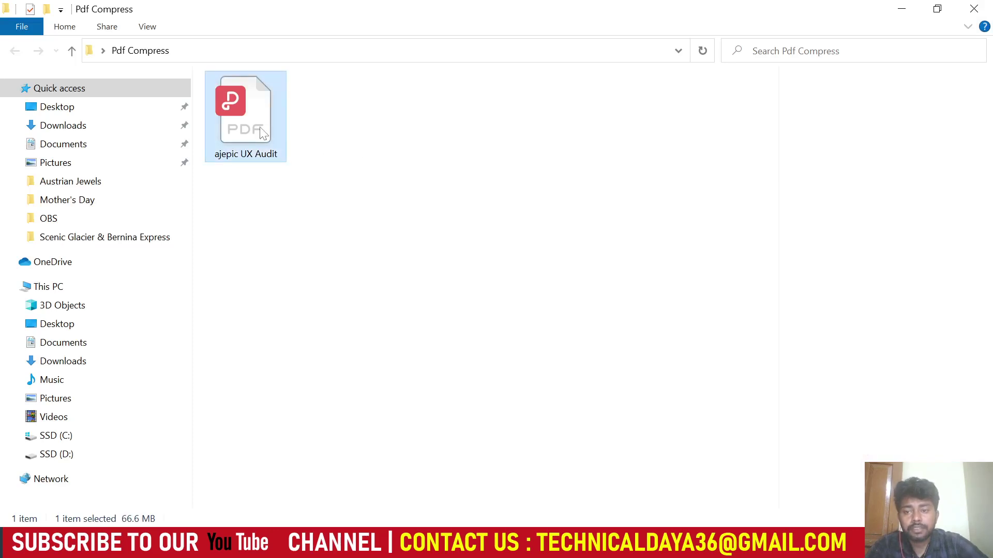
Open the ajepic UX Audit PDF with Google Chrome from File Explorer
{"action": "right_click", "coordinate": [261, 130]}
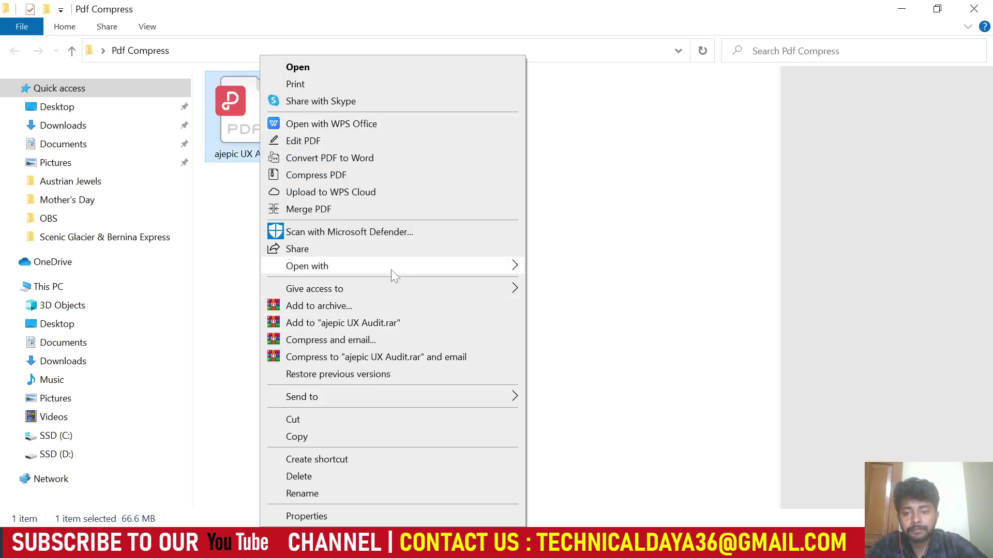
{"action": "mouse_move", "coordinate": [308, 266]}
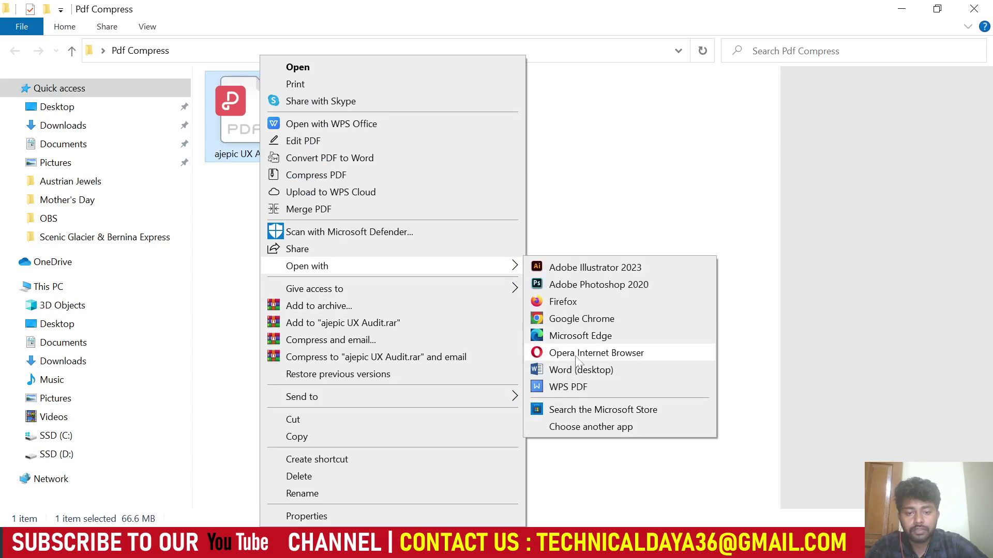
{"action": "left_click", "coordinate": [569, 318]}
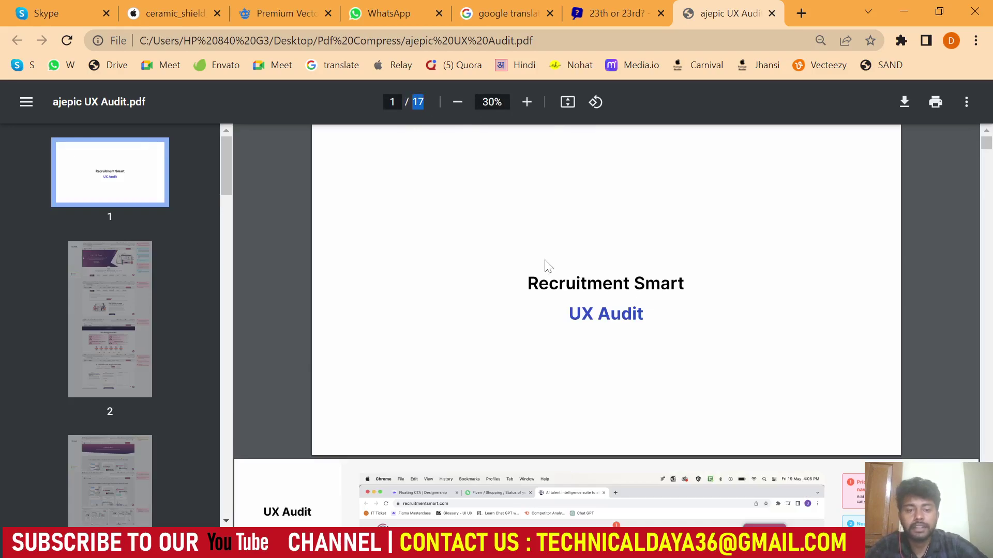
Scroll through the PDF in Chrome down to the last page, 17 of 17
{"action": "scroll", "coordinate": [544, 260], "scroll_direction": "down", "scroll_amount": 5}
{"action": "scroll", "coordinate": [700, 347], "scroll_direction": "down", "scroll_amount": 5}
{"action": "scroll", "coordinate": [700, 346], "scroll_direction": "down", "scroll_amount": 5}
{"action": "scroll", "coordinate": [700, 347], "scroll_direction": "down", "scroll_amount": 5}
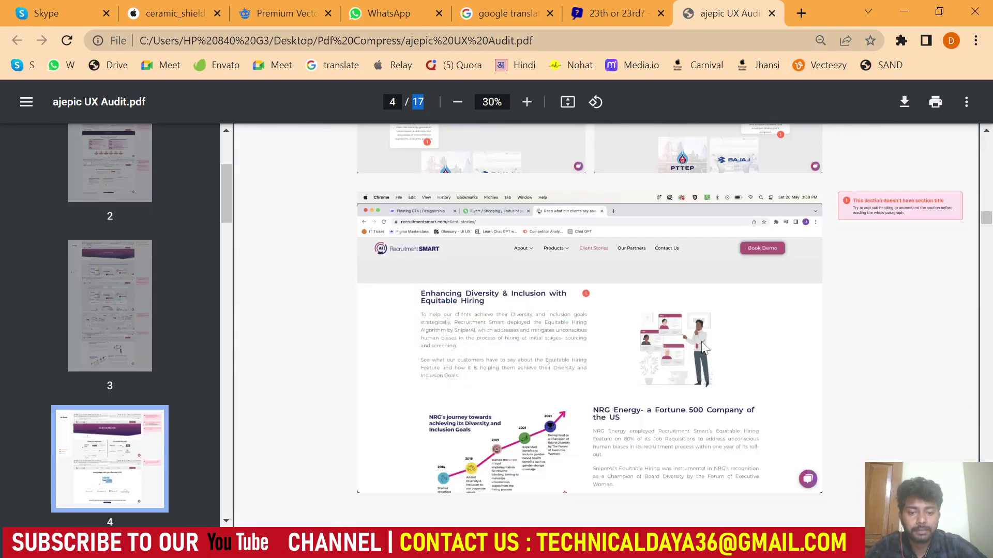
{"action": "scroll", "coordinate": [703, 349], "scroll_direction": "down", "scroll_amount": 5}
{"action": "scroll", "coordinate": [703, 349], "scroll_direction": "down", "scroll_amount": 5}
{"action": "scroll", "coordinate": [703, 349], "scroll_direction": "down", "scroll_amount": 5}
{"action": "scroll", "coordinate": [703, 349], "scroll_direction": "down", "scroll_amount": 5}
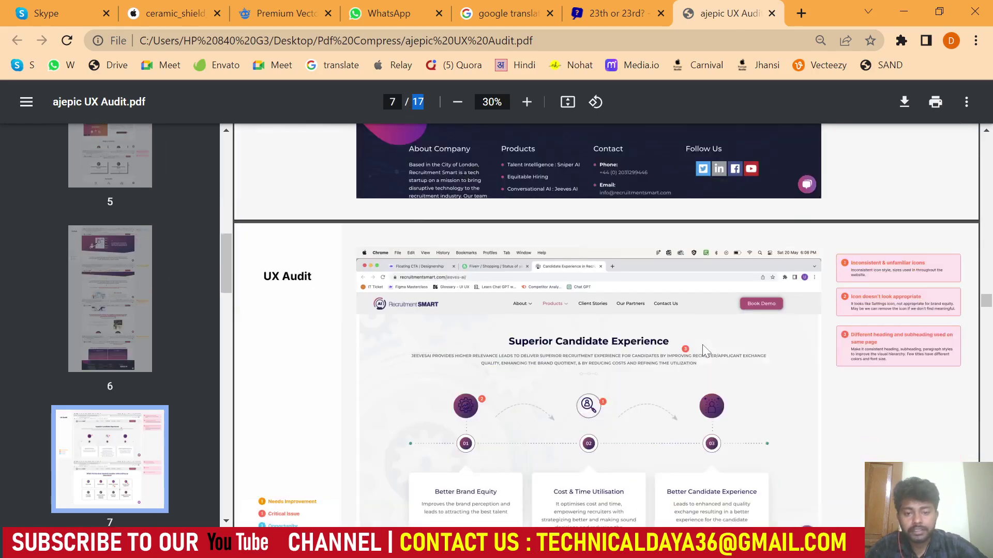
{"action": "scroll", "coordinate": [703, 350], "scroll_direction": "down", "scroll_amount": 5}
{"action": "scroll", "coordinate": [703, 350], "scroll_direction": "down", "scroll_amount": 5}
{"action": "scroll", "coordinate": [703, 350], "scroll_direction": "down", "scroll_amount": 5}
{"action": "scroll", "coordinate": [703, 350], "scroll_direction": "down", "scroll_amount": 5}
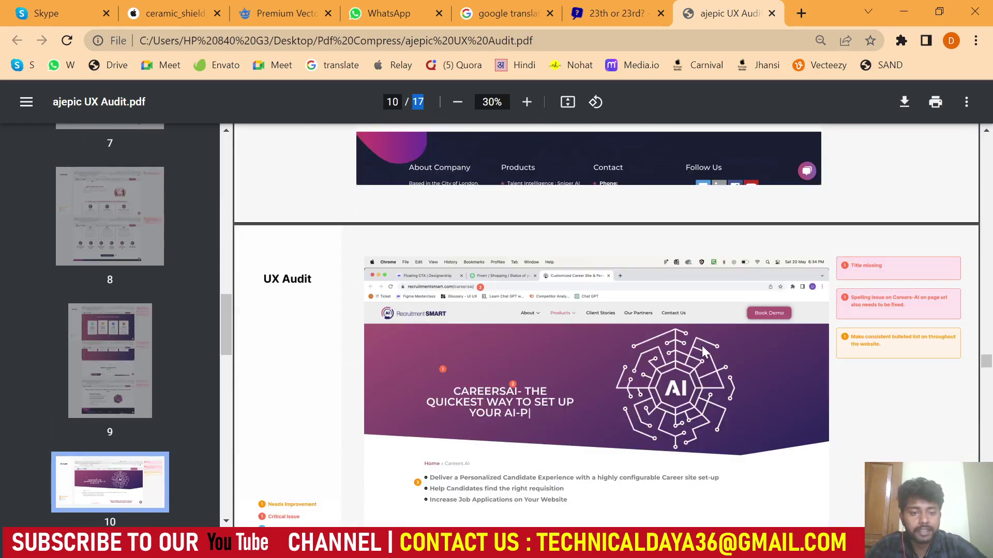
{"action": "scroll", "coordinate": [703, 350], "scroll_direction": "down", "scroll_amount": 5}
{"action": "scroll", "coordinate": [703, 349], "scroll_direction": "down", "scroll_amount": 5}
{"action": "scroll", "coordinate": [704, 349], "scroll_direction": "down", "scroll_amount": 5}
{"action": "scroll", "coordinate": [703, 350], "scroll_direction": "down", "scroll_amount": 5}
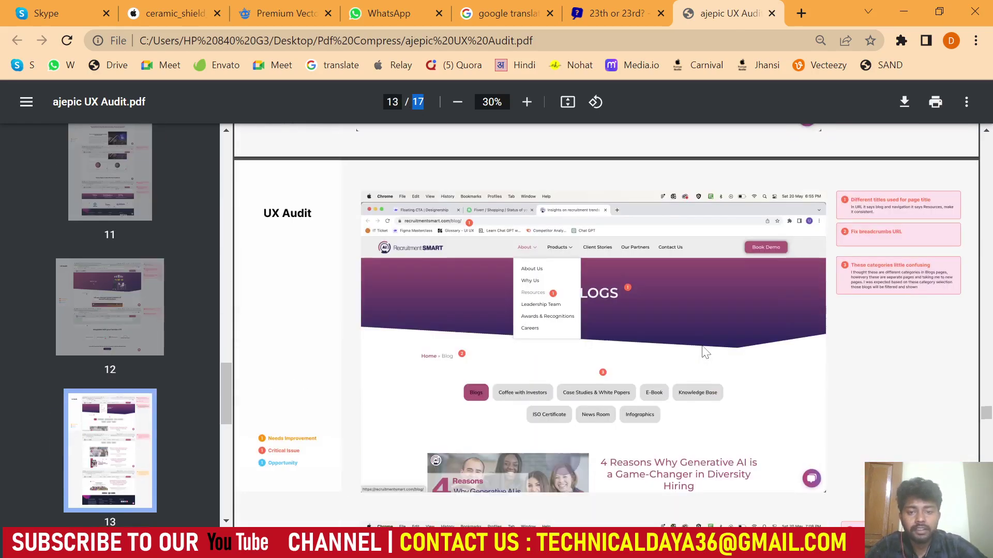
{"action": "scroll", "coordinate": [704, 352], "scroll_direction": "down", "scroll_amount": 5}
{"action": "scroll", "coordinate": [704, 352], "scroll_direction": "down", "scroll_amount": 5}
{"action": "scroll", "coordinate": [703, 353], "scroll_direction": "down", "scroll_amount": 5}
{"action": "scroll", "coordinate": [702, 354], "scroll_direction": "down", "scroll_amount": 5}
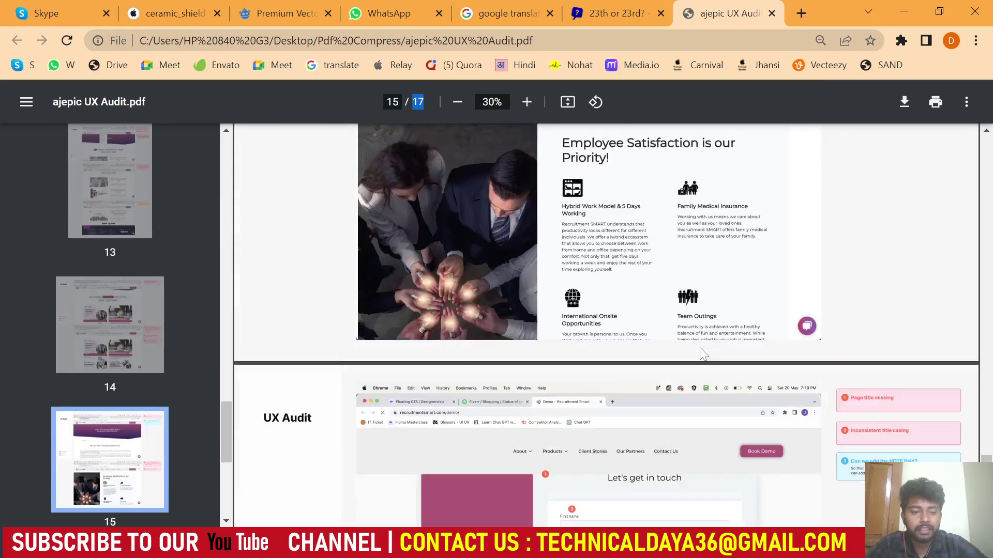
{"action": "scroll", "coordinate": [703, 354], "scroll_direction": "down", "scroll_amount": 5}
{"action": "scroll", "coordinate": [704, 354], "scroll_direction": "down", "scroll_amount": 5}
{"action": "scroll", "coordinate": [703, 355], "scroll_direction": "down", "scroll_amount": 5}
{"action": "scroll", "coordinate": [703, 354], "scroll_direction": "down", "scroll_amount": 5}
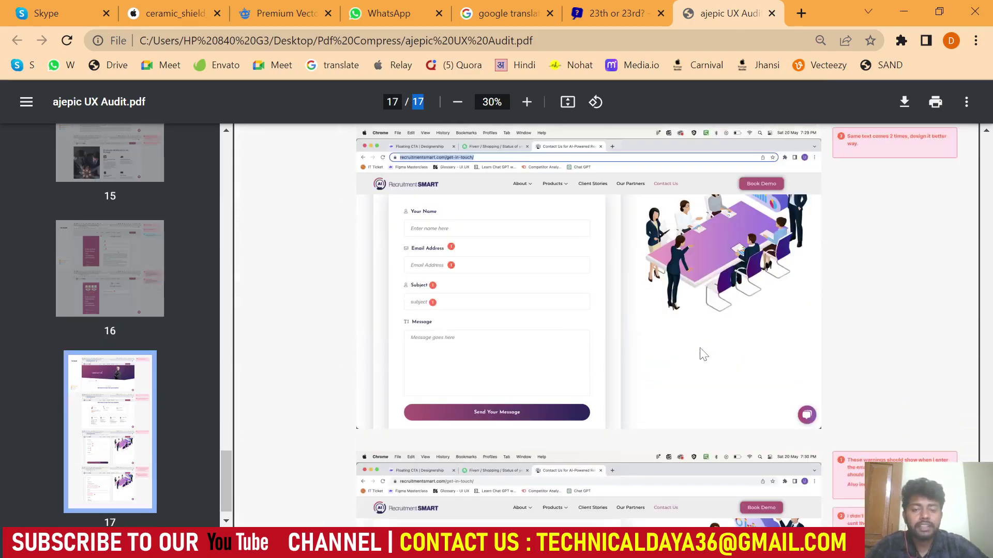
{"action": "scroll", "coordinate": [703, 354], "scroll_direction": "down", "scroll_amount": 5}
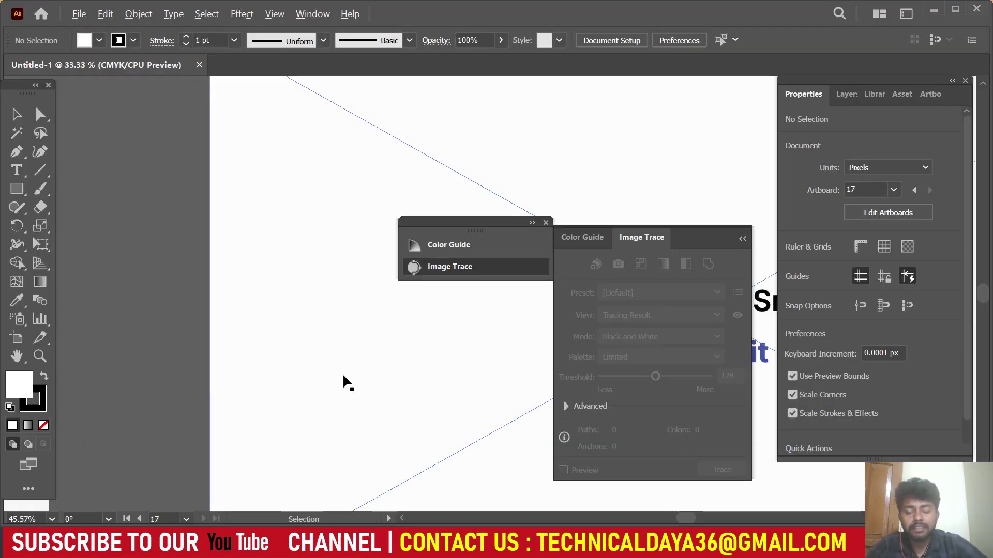
Rearrange all 17 artboards into a 6-column grid with 50 px spacing
{"action": "key", "text": "ctrl+alt+0"}
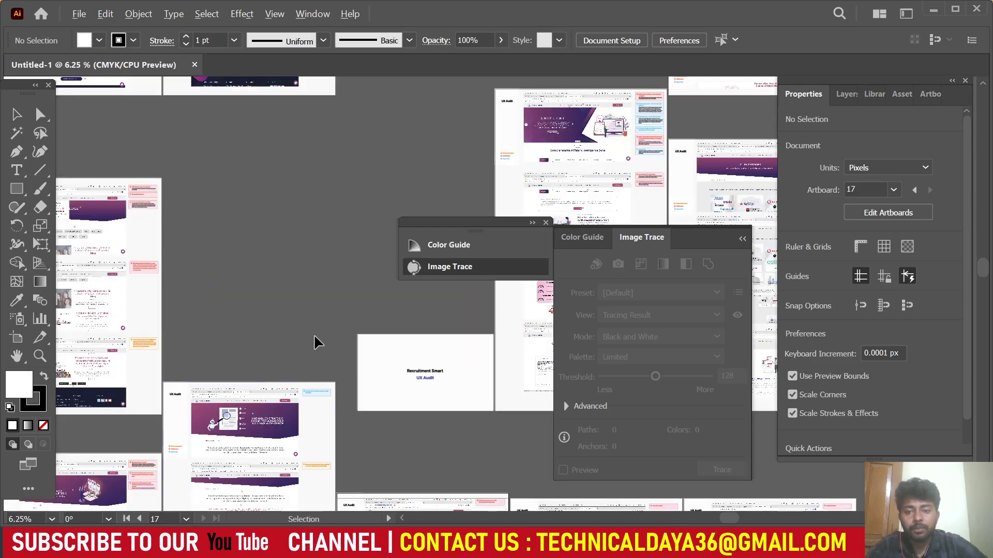
{"action": "key", "text": "ctrl+minus"}
{"action": "key", "text": "ctrl+minus"}
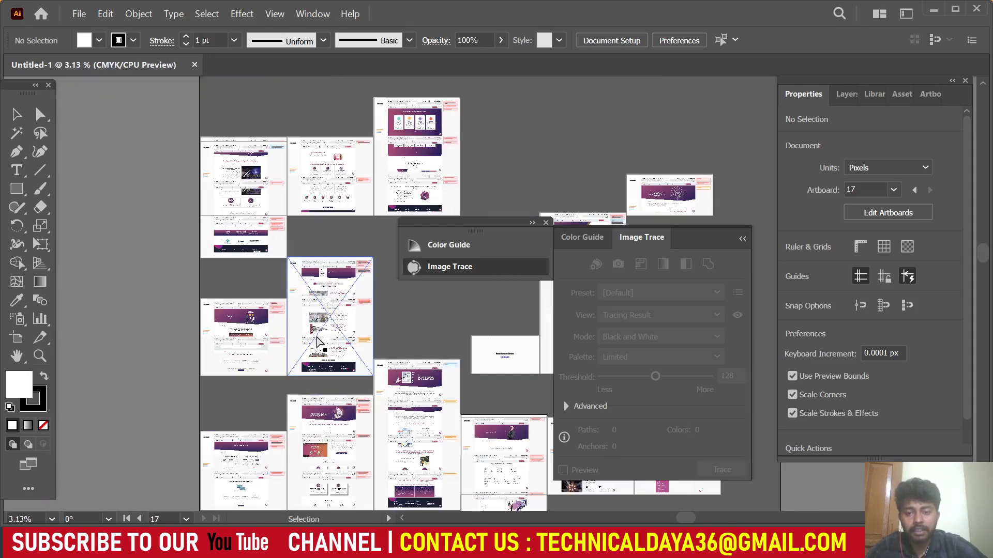
{"action": "scroll", "coordinate": [315, 340], "scroll_direction": "right", "scroll_amount": 2}
{"action": "scroll", "coordinate": [315, 339], "scroll_direction": "right", "scroll_amount": 1}
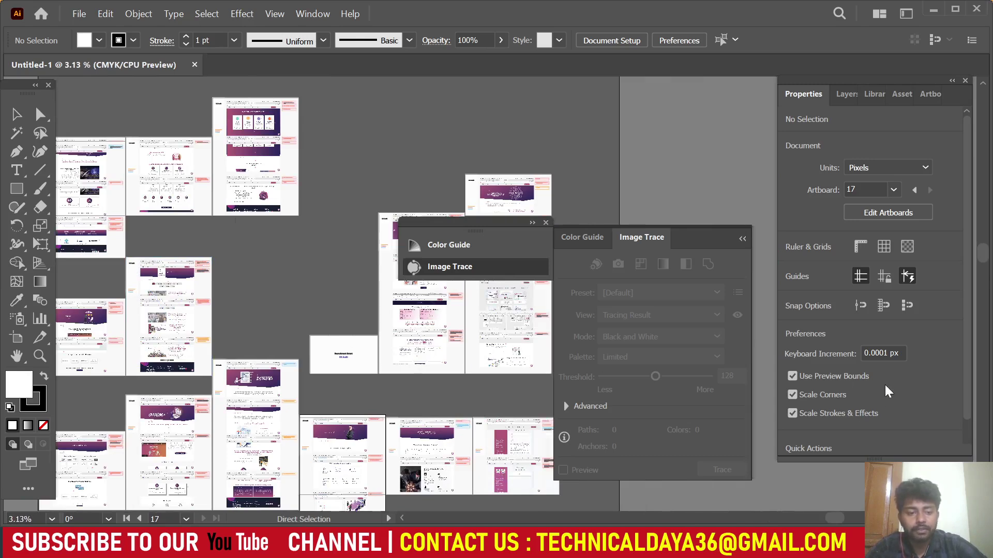
{"action": "left_click", "coordinate": [17, 337]}
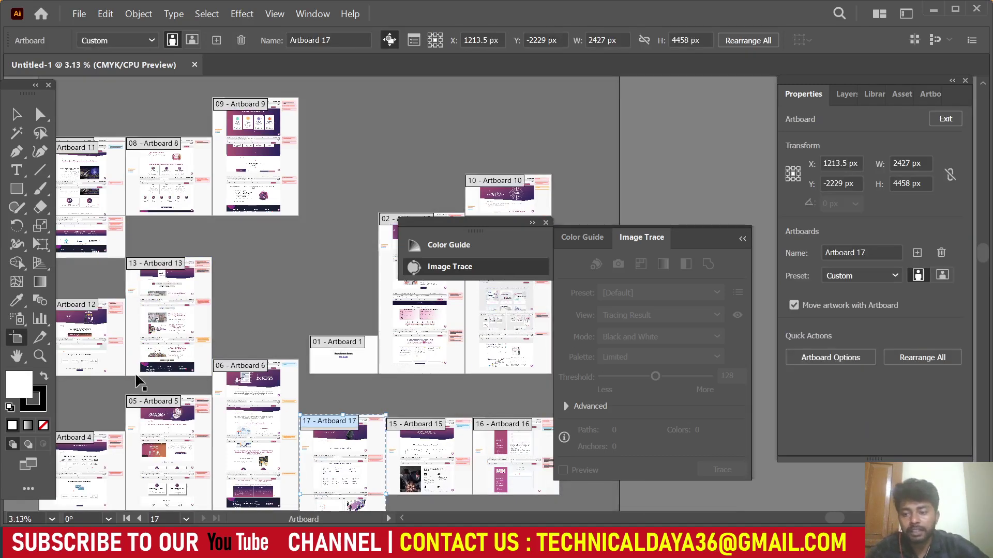
{"action": "left_click", "coordinate": [922, 357]}
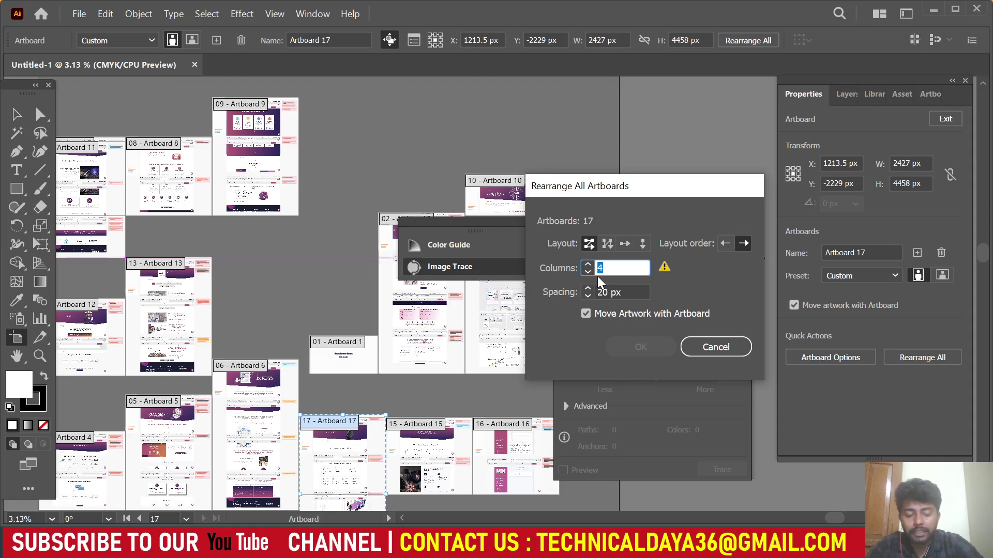
{"action": "type", "text": "6"}
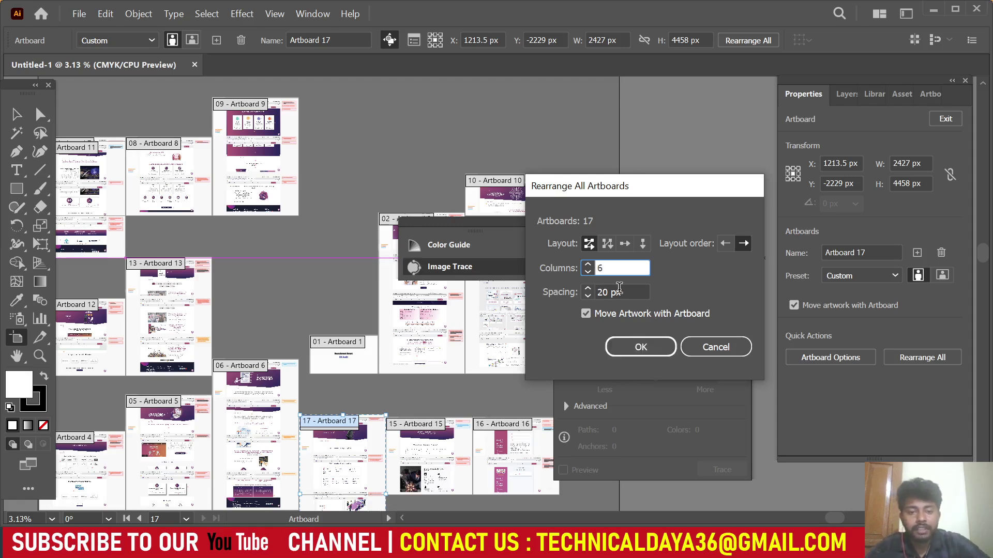
{"action": "key", "text": "Tab"}
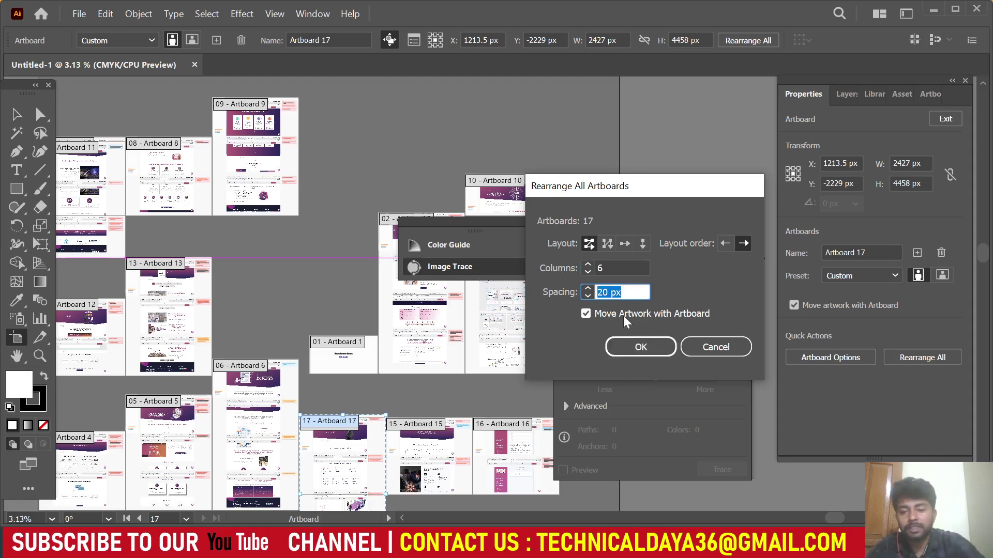
{"action": "type", "text": "10"}
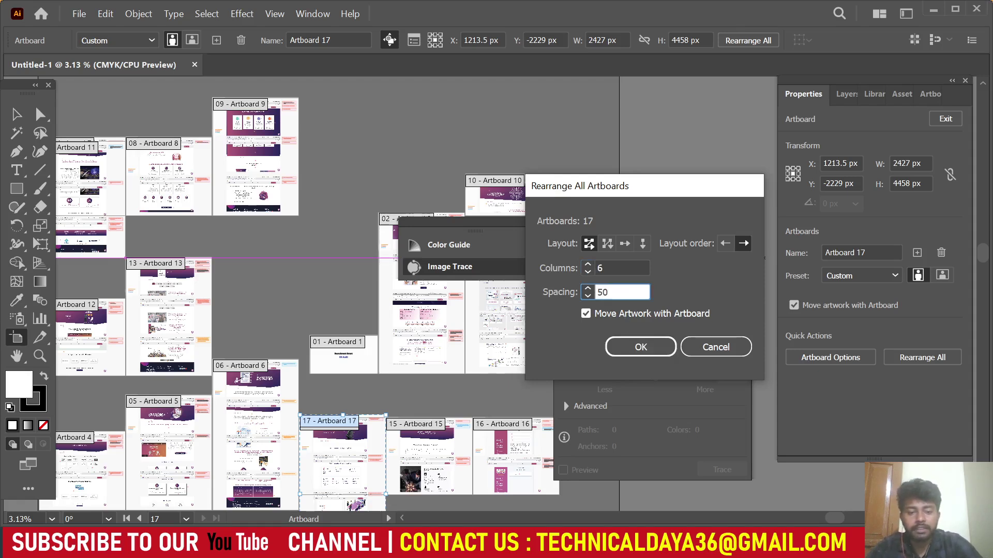
{"action": "key", "text": "Return"}
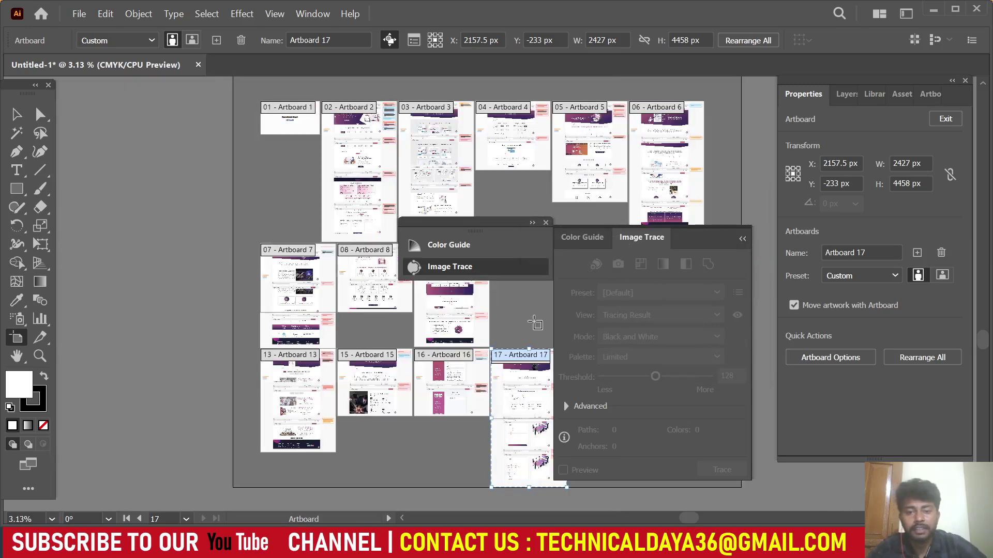
Pan around the rearranged artboard grid to check it, then exit artboard editing
{"action": "scroll", "coordinate": [414, 331], "scroll_direction": "right", "scroll_amount": 3}
{"action": "scroll", "coordinate": [362, 336], "scroll_direction": "right", "scroll_amount": 2}
{"action": "scroll", "coordinate": [337, 340], "scroll_direction": "down", "scroll_amount": 2}
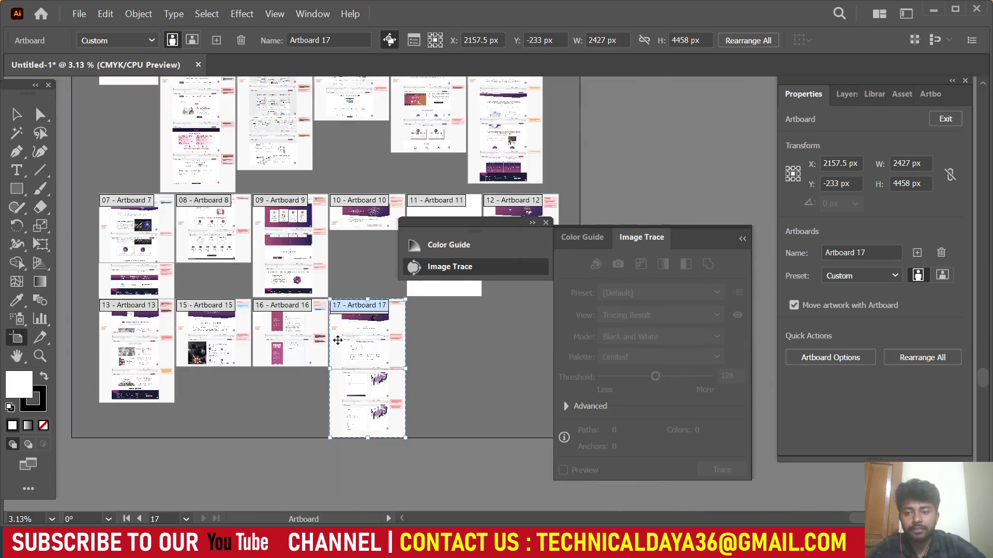
{"action": "scroll", "coordinate": [337, 340], "scroll_direction": "up", "scroll_amount": 3}
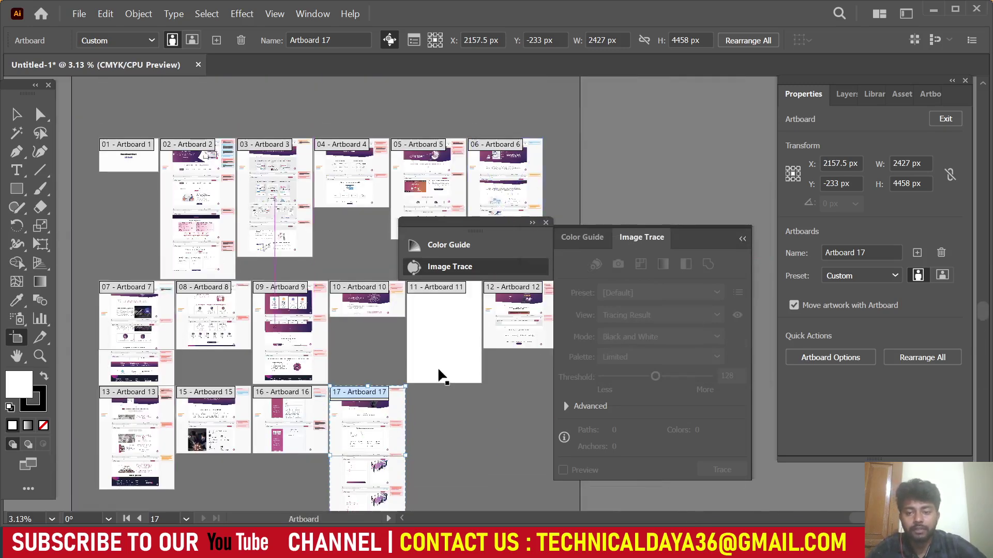
{"action": "scroll", "coordinate": [377, 392], "scroll_direction": "down", "scroll_amount": 2}
{"action": "scroll", "coordinate": [375, 398], "scroll_direction": "left", "scroll_amount": 2}
{"action": "scroll", "coordinate": [371, 385], "scroll_direction": "up", "scroll_amount": 3}
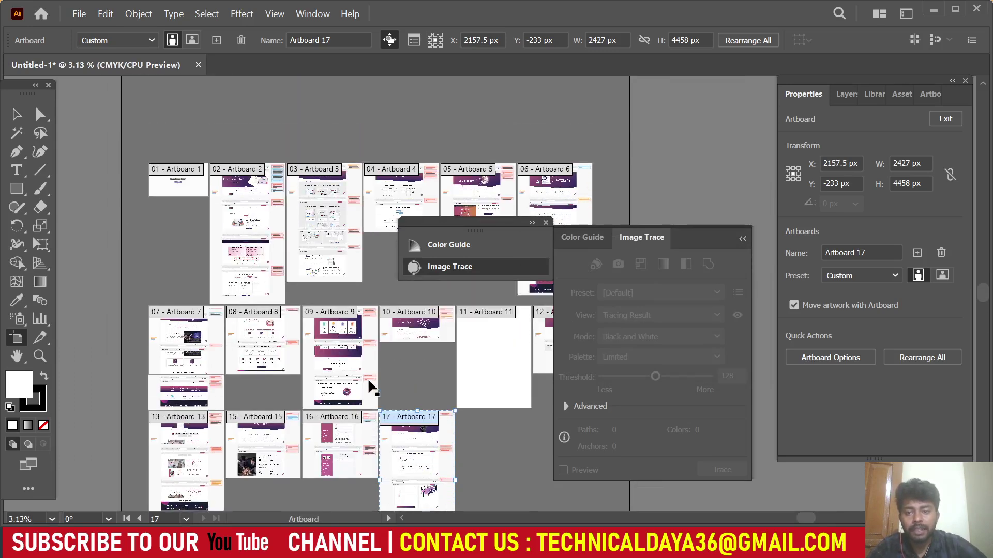
{"action": "scroll", "coordinate": [288, 366], "scroll_direction": "up", "scroll_amount": 2}
{"action": "scroll", "coordinate": [371, 343], "scroll_direction": "down", "scroll_amount": 1}
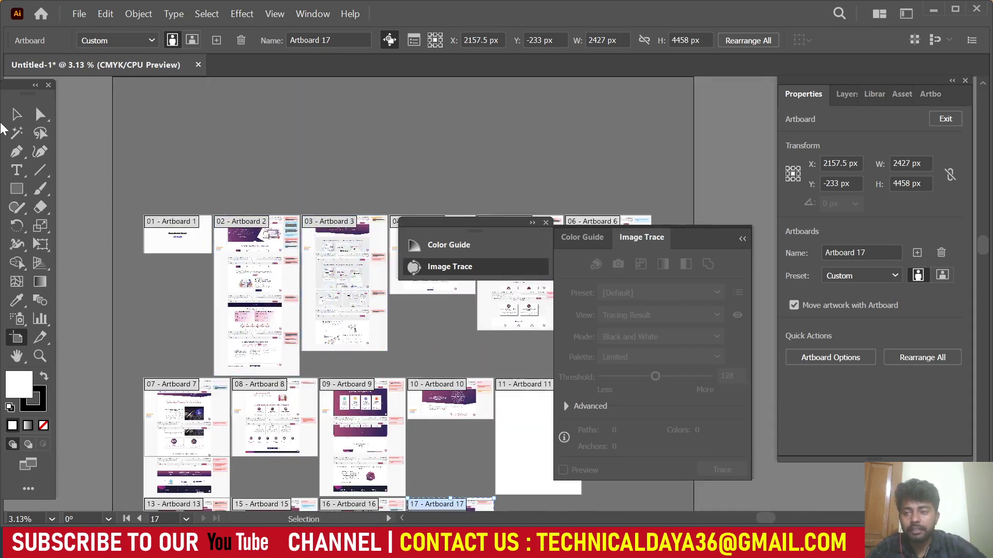
{"action": "left_click", "coordinate": [17, 114]}
{"action": "left_click", "coordinate": [78, 14]}
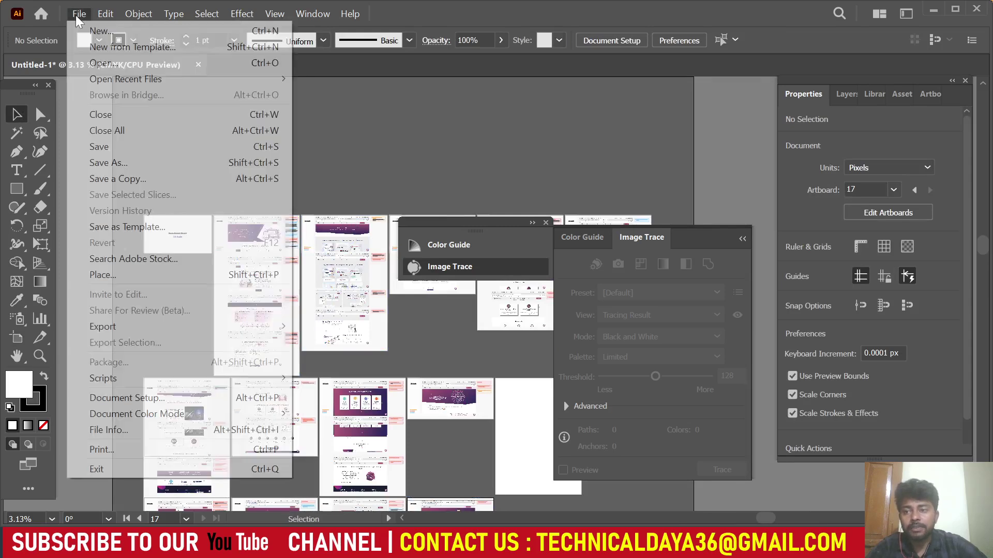
Try Save As Adobe PDF with all artboards, then close the PDF settings without saving
{"action": "left_click", "coordinate": [130, 164]}
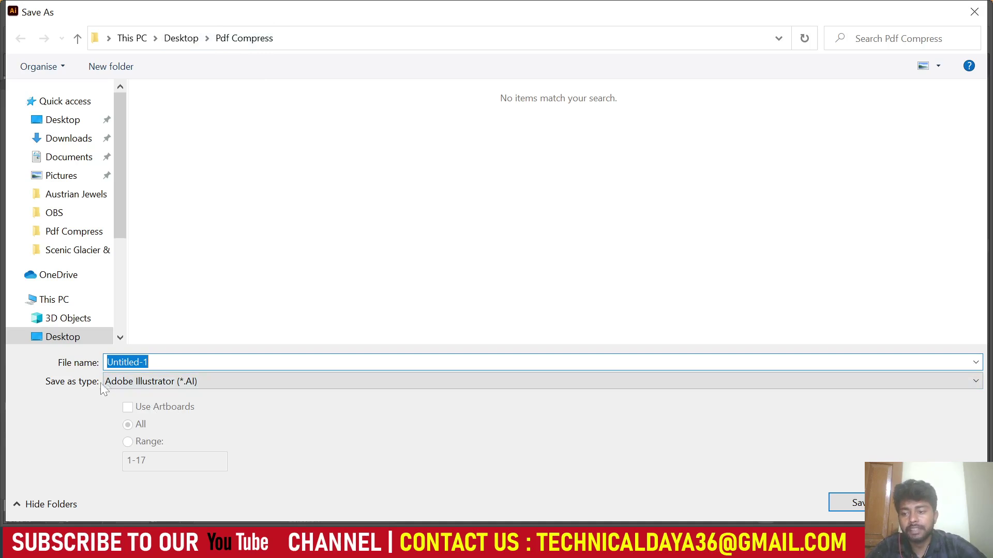
{"action": "left_click", "coordinate": [147, 381]}
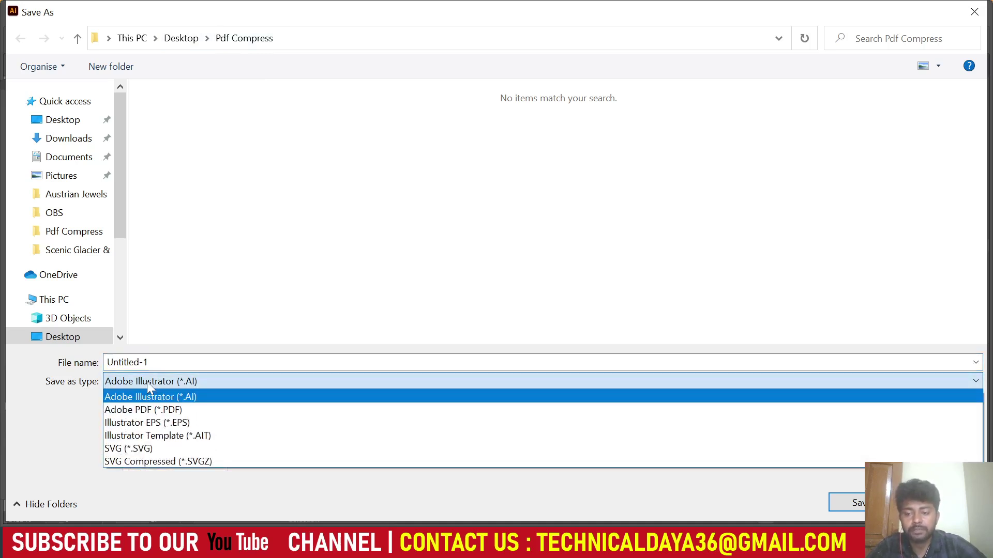
{"action": "left_click", "coordinate": [165, 410]}
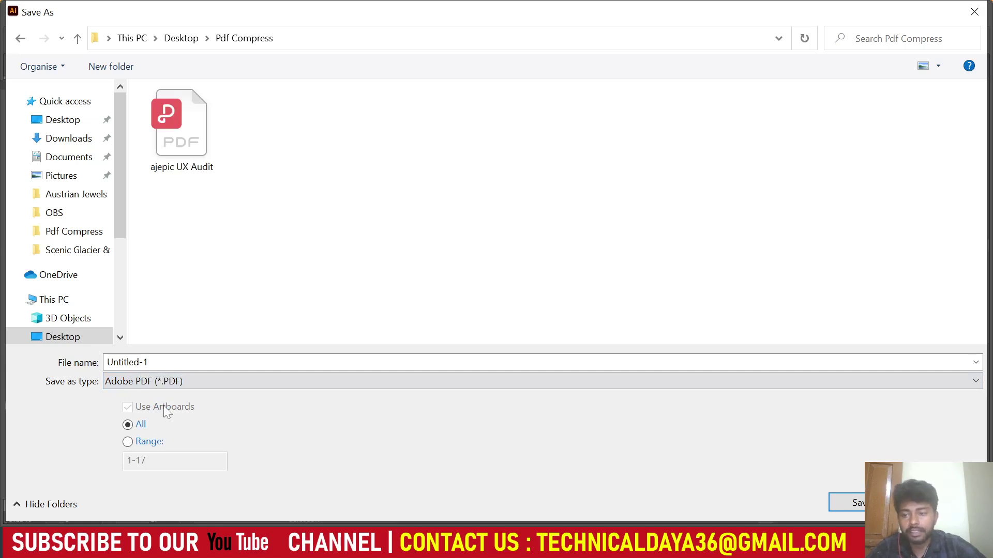
{"action": "key", "text": "shift+Tab"}
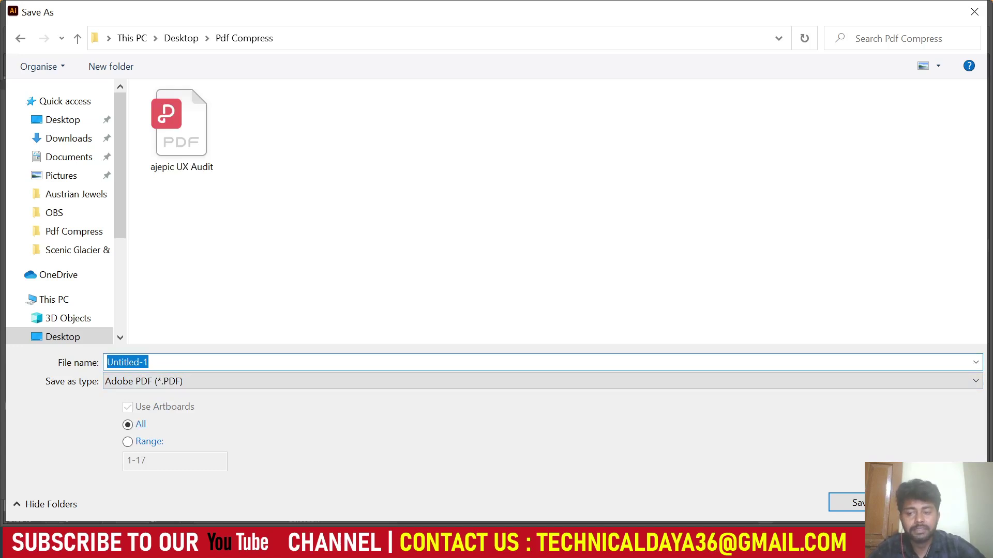
{"action": "key", "text": "End"}
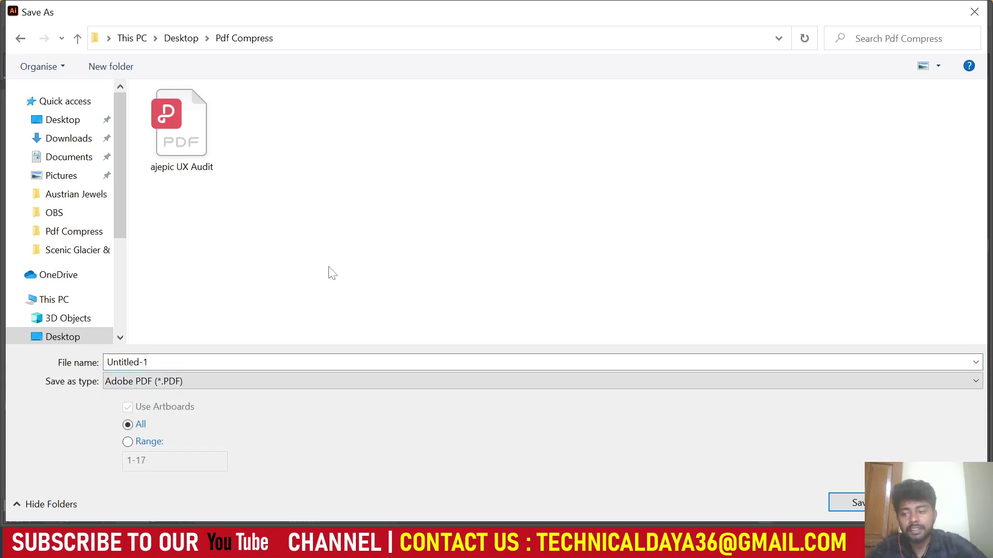
{"action": "left_click", "coordinate": [160, 445]}
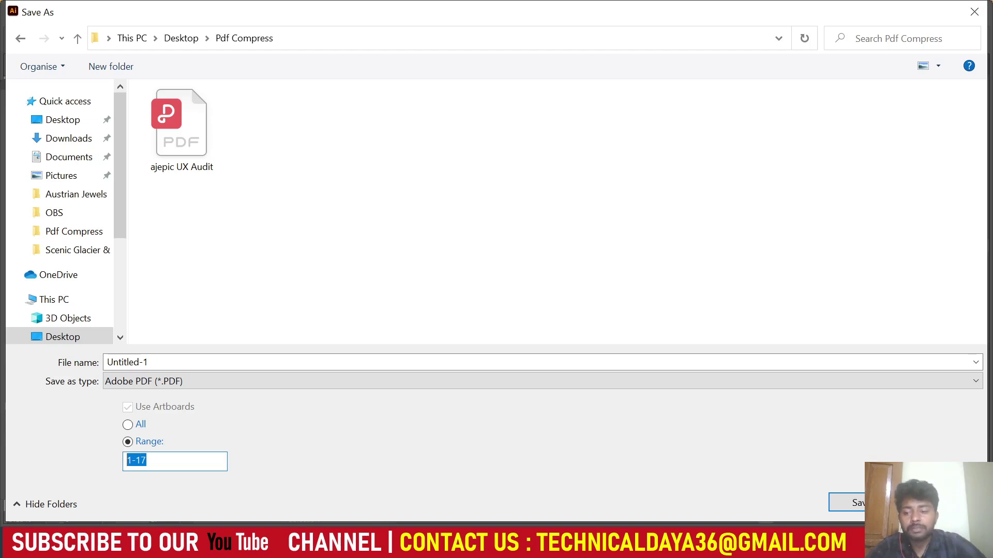
{"action": "left_click", "coordinate": [137, 427]}
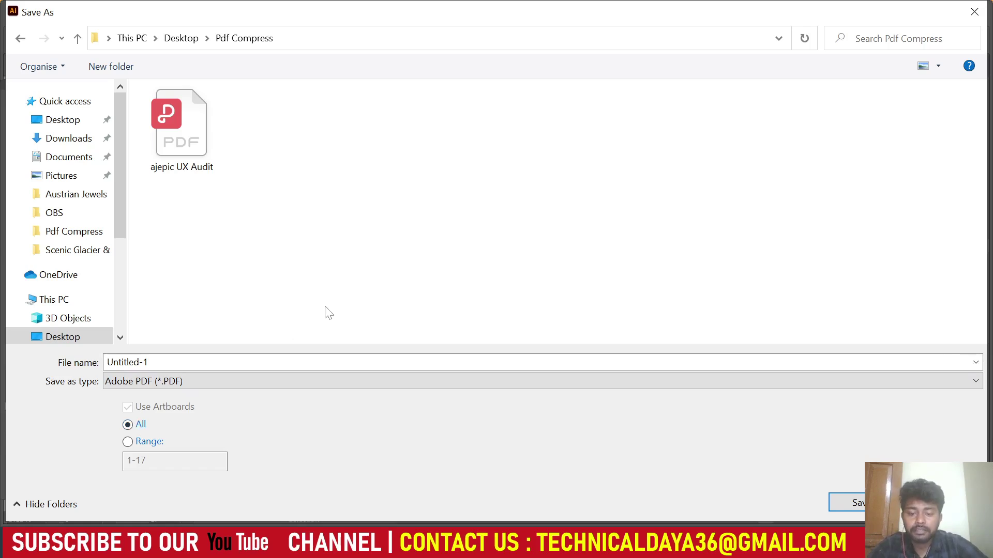
{"action": "key", "text": "Escape"}
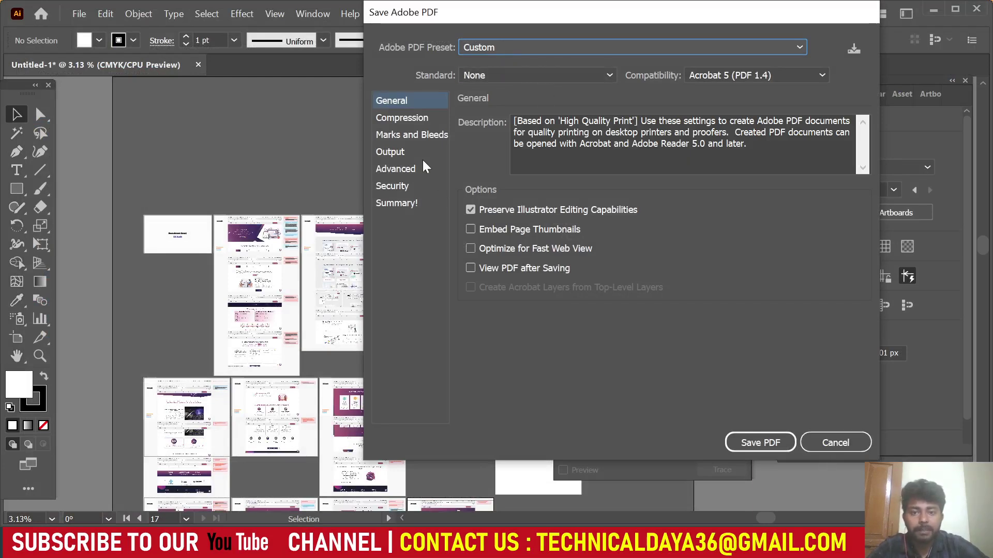
{"action": "left_click", "coordinate": [837, 443]}
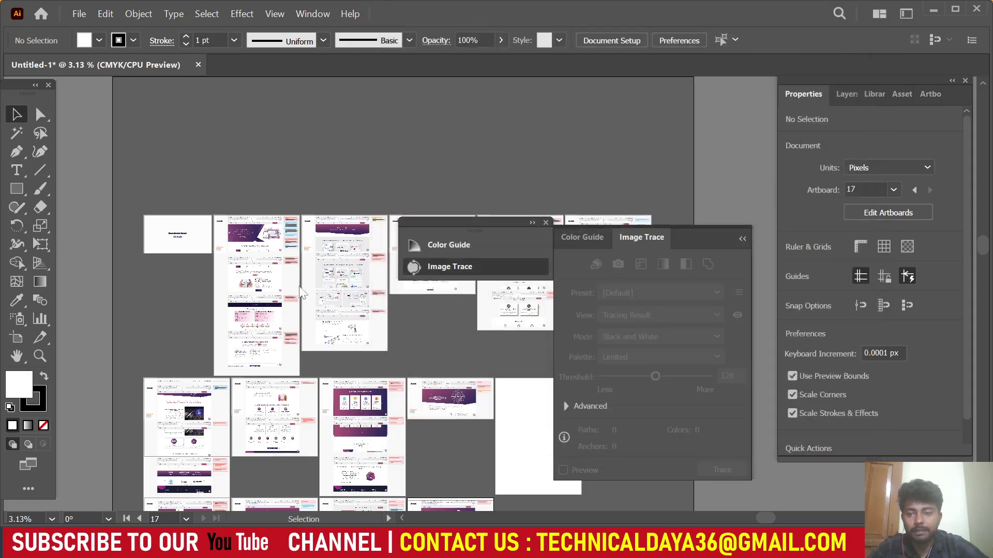
{"action": "scroll", "coordinate": [304, 284], "scroll_direction": "down", "scroll_amount": 3}
{"action": "scroll", "coordinate": [303, 284], "scroll_direction": "down", "scroll_amount": 2}
Save As Adobe PDF named Untitled-1 in the Pdf Compress folder
{"action": "left_click", "coordinate": [80, 14]}
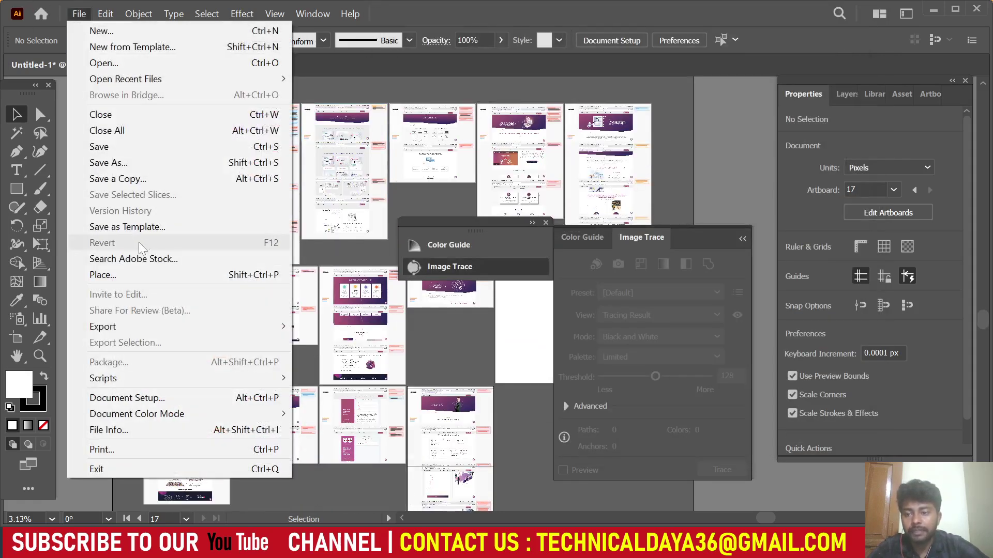
{"action": "left_click", "coordinate": [143, 163]}
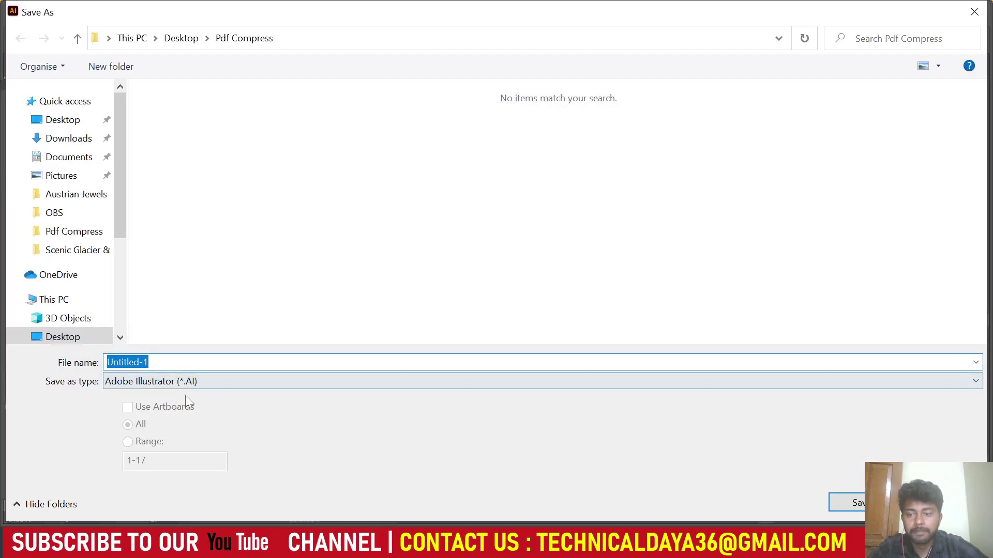
{"action": "left_click", "coordinate": [178, 381]}
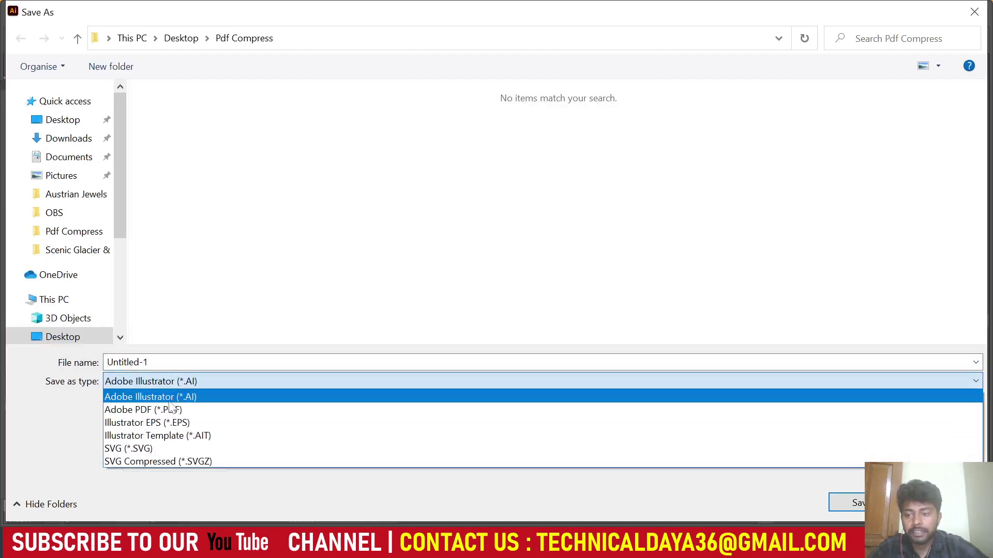
{"action": "left_click", "coordinate": [168, 408]}
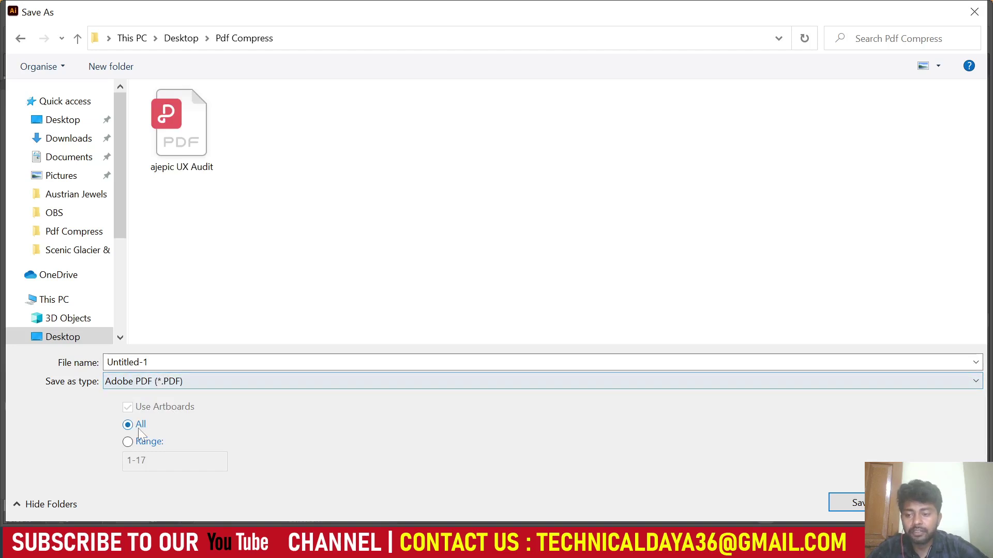
{"action": "left_click", "coordinate": [155, 362]}
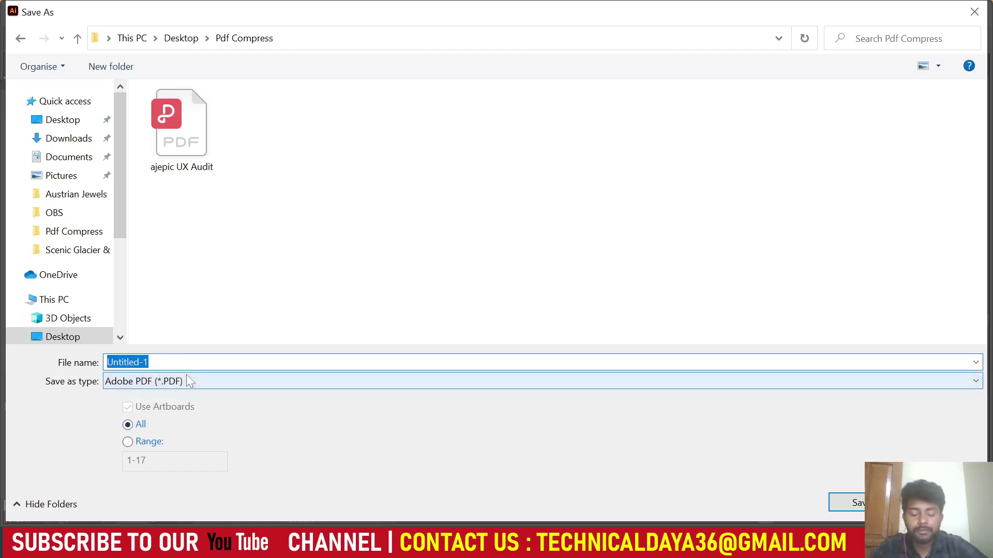
{"action": "left_click", "coordinate": [855, 504]}
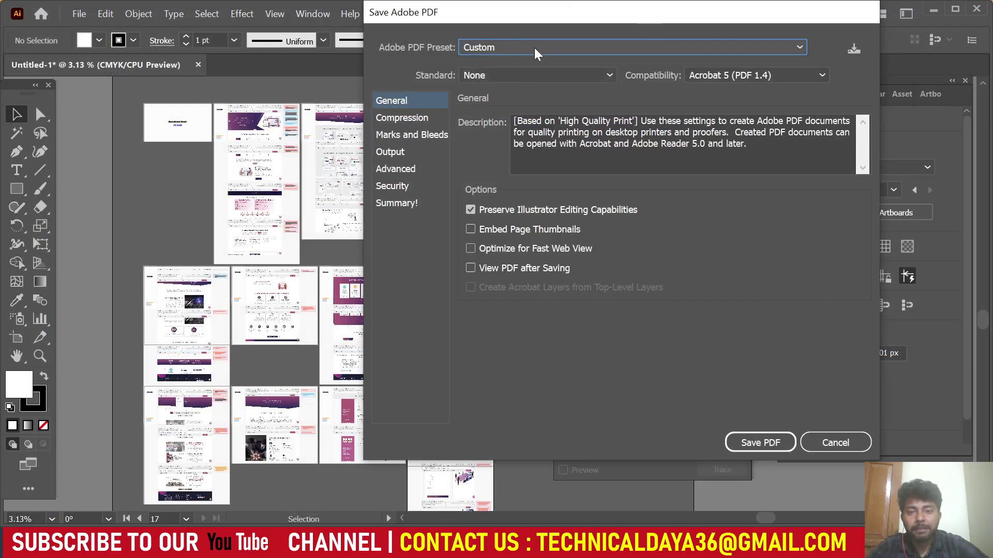
Choose the [High Quality Print] preset and uncheck Preserve Illustrator Editing Capabilities
{"action": "left_click", "coordinate": [537, 47]}
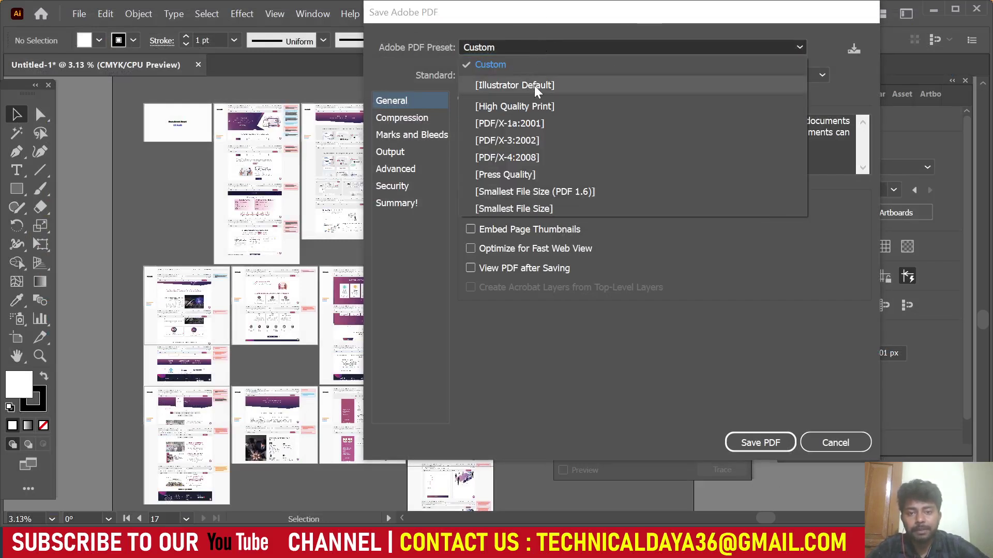
{"action": "left_click", "coordinate": [538, 105]}
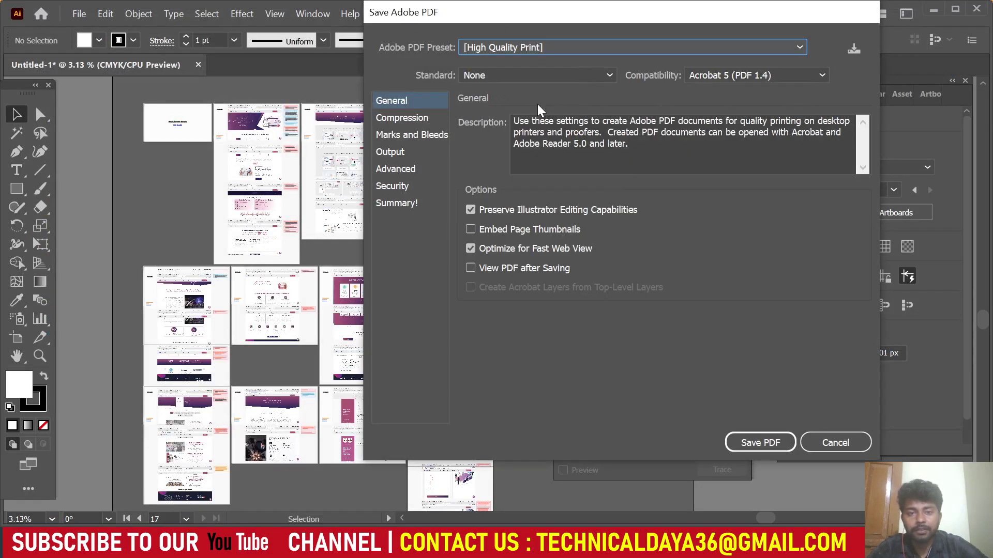
{"action": "left_click", "coordinate": [515, 46]}
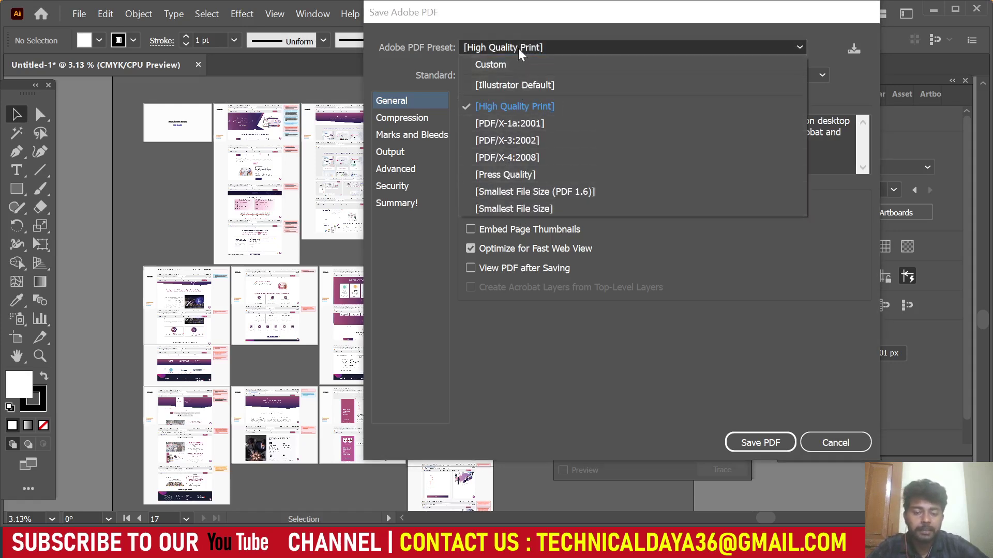
{"action": "left_click", "coordinate": [519, 109]}
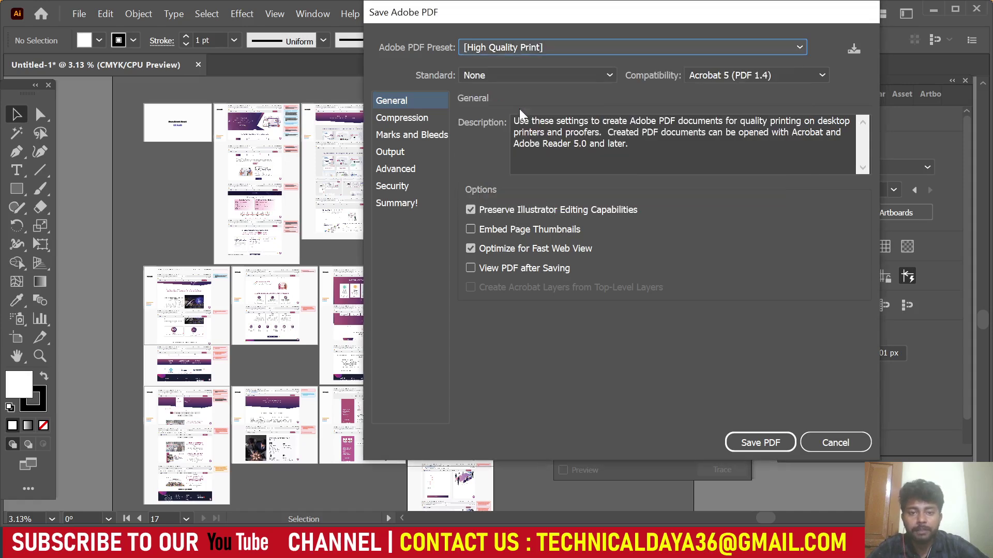
{"action": "left_click", "coordinate": [494, 209]}
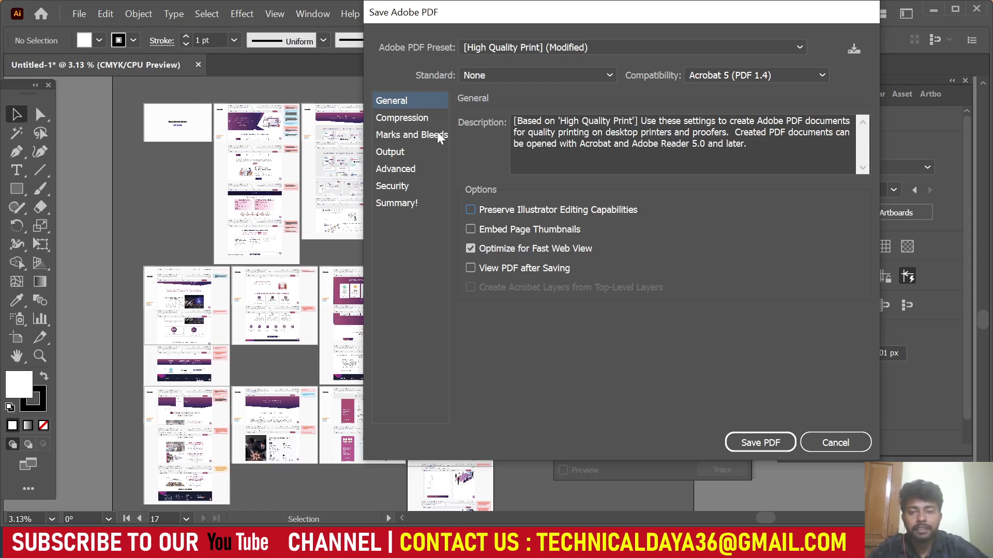
Show the Compression page (300 ppi Bicubic, Maximum JPEG quality) and move the dialog aside
{"action": "left_click", "coordinate": [417, 121]}
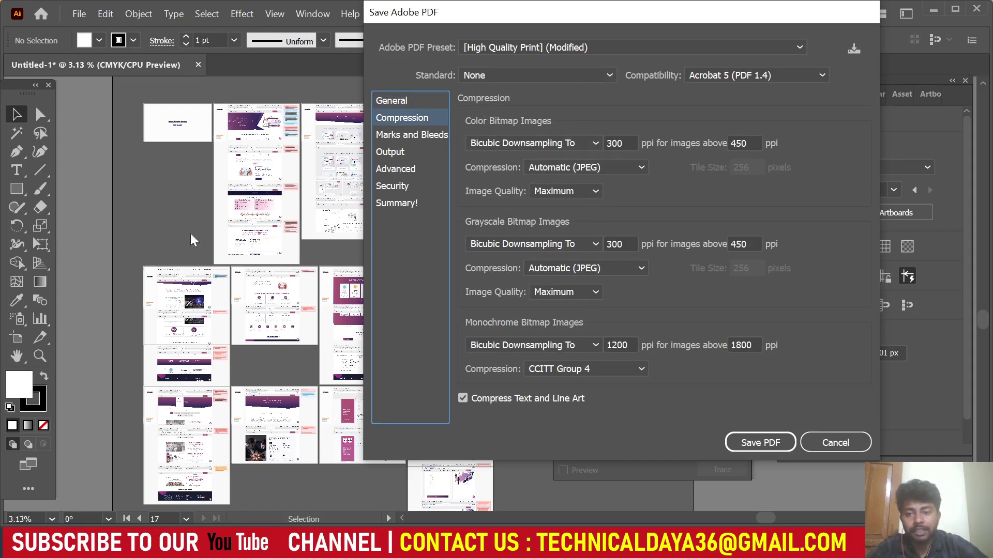
{"action": "left_click_drag", "start_coordinate": [469, 16], "coordinate": [720, 75]}
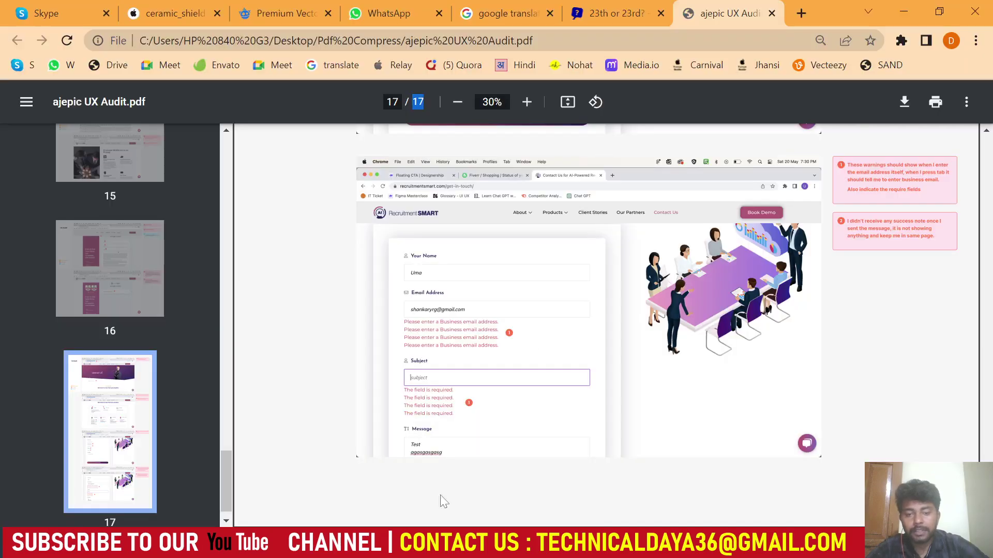
{"action": "scroll", "coordinate": [576, 359], "scroll_direction": "up", "scroll_amount": 4}
{"action": "scroll", "coordinate": [598, 357], "scroll_direction": "up", "scroll_amount": 5}
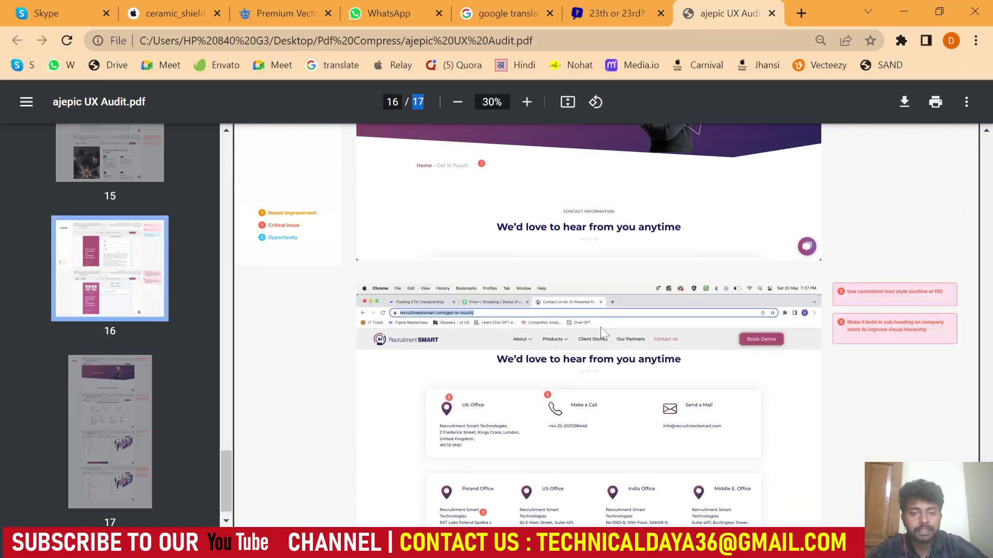
{"action": "scroll", "coordinate": [613, 318], "scroll_direction": "up", "scroll_amount": 5}
{"action": "scroll", "coordinate": [655, 288], "scroll_direction": "up", "scroll_amount": 5}
{"action": "scroll", "coordinate": [659, 288], "scroll_direction": "up", "scroll_amount": 5}
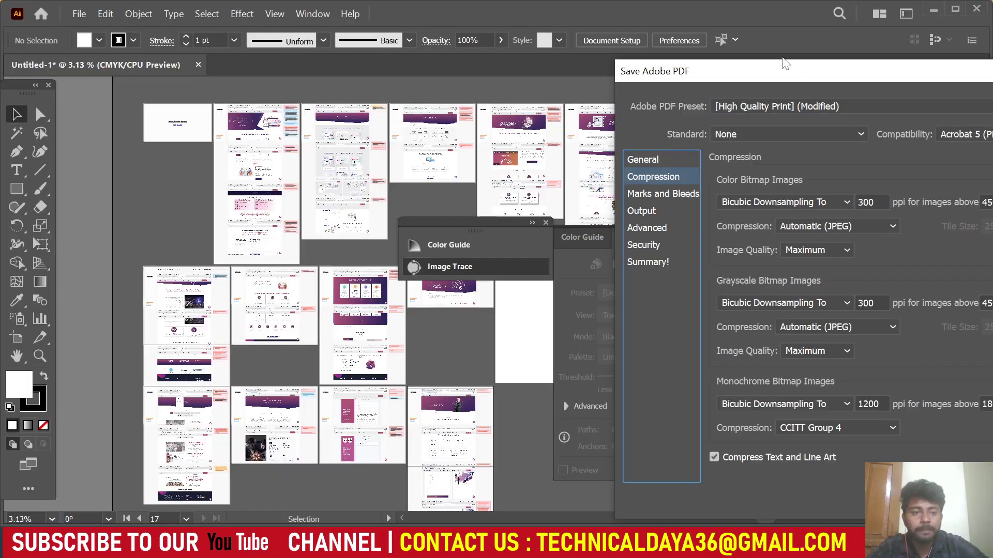
{"action": "mouse_move", "coordinate": [784, 62]}
{"action": "left_mouse_down"}
{"action": "mouse_move", "coordinate": [488, 97]}
{"action": "mouse_move", "coordinate": [413, 35]}
{"action": "left_mouse_up"}
Use Average Downsampling for colour; Do Not Downsample with ZIP for grayscale and monochrome
{"action": "left_click", "coordinate": [366, 174]}
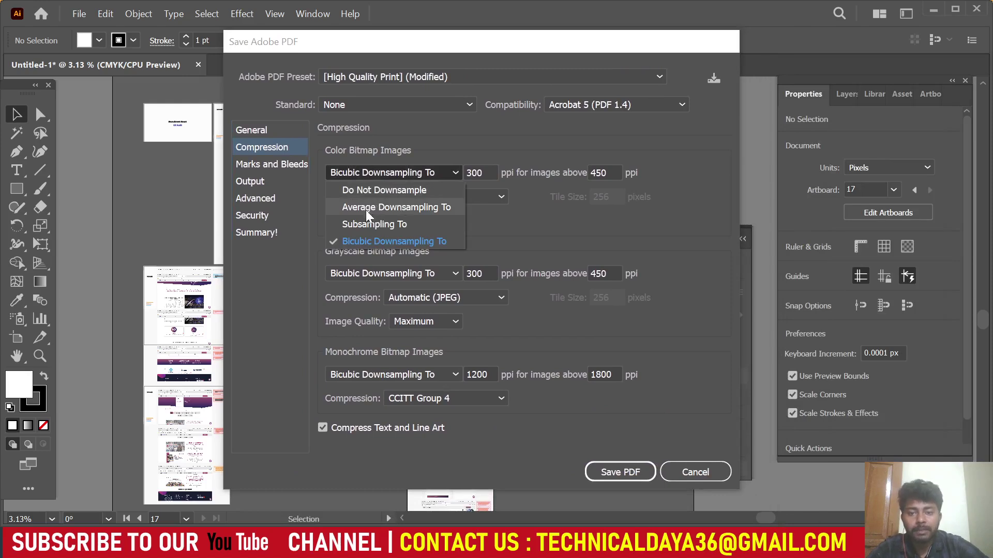
{"action": "left_click", "coordinate": [458, 207]}
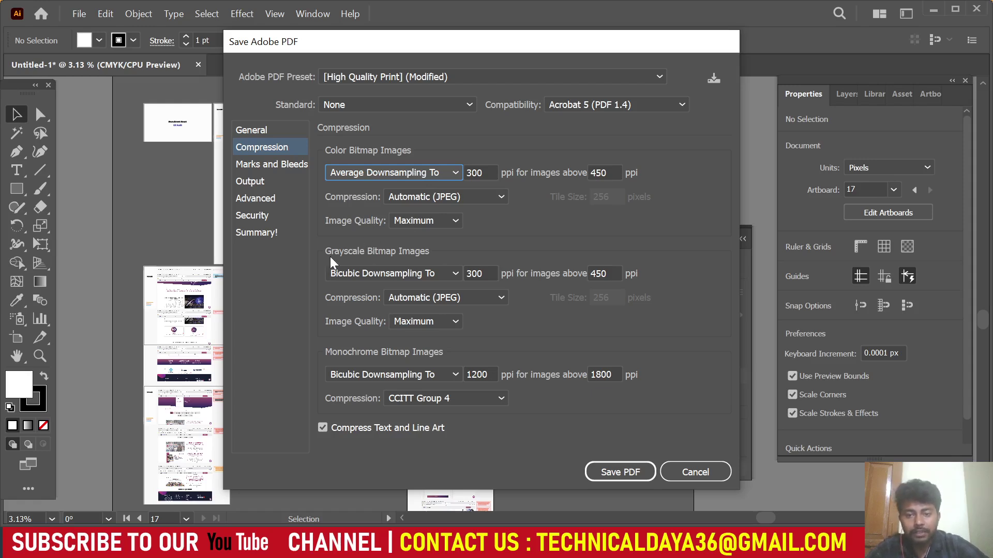
{"action": "left_click", "coordinate": [419, 278]}
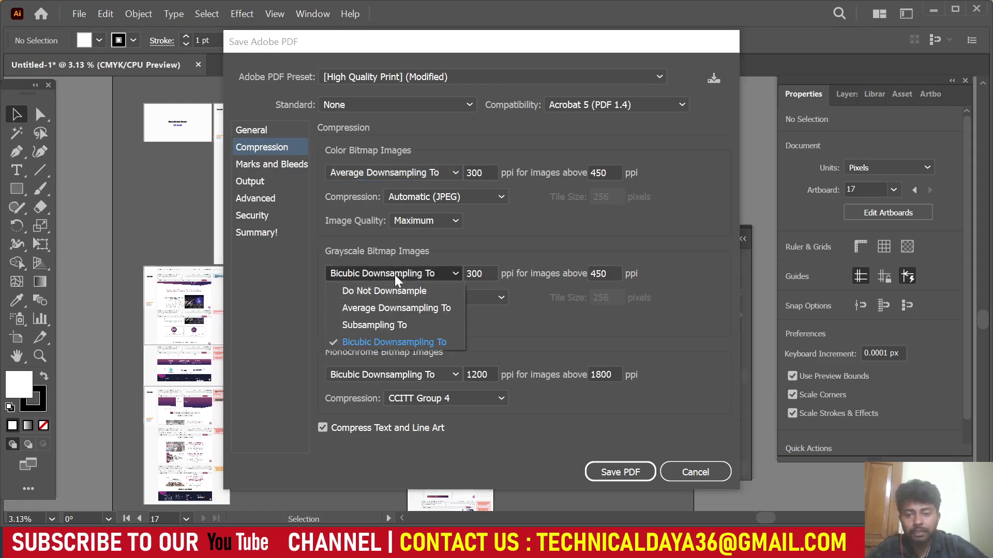
{"action": "left_click", "coordinate": [393, 284]}
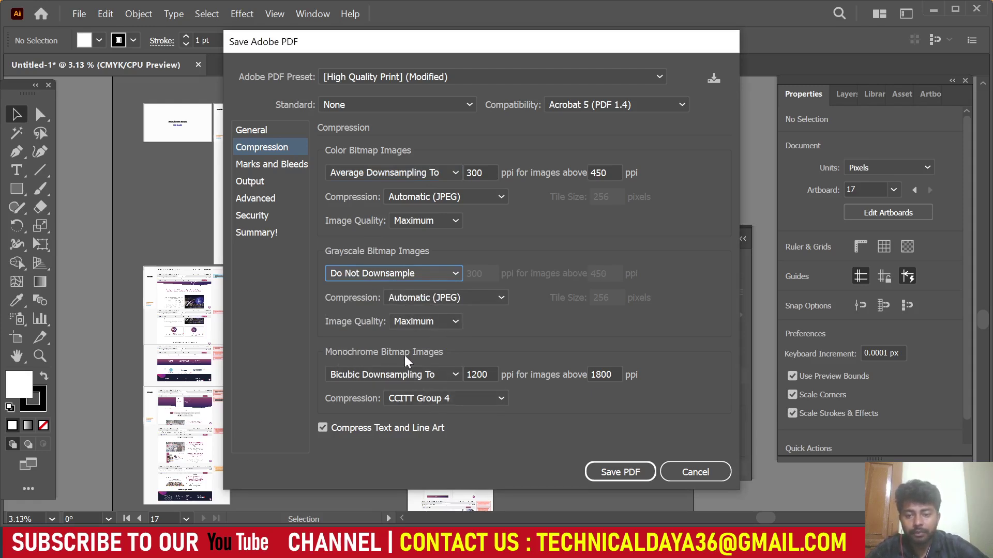
{"action": "left_click", "coordinate": [416, 375]}
{"action": "left_click", "coordinate": [384, 390]}
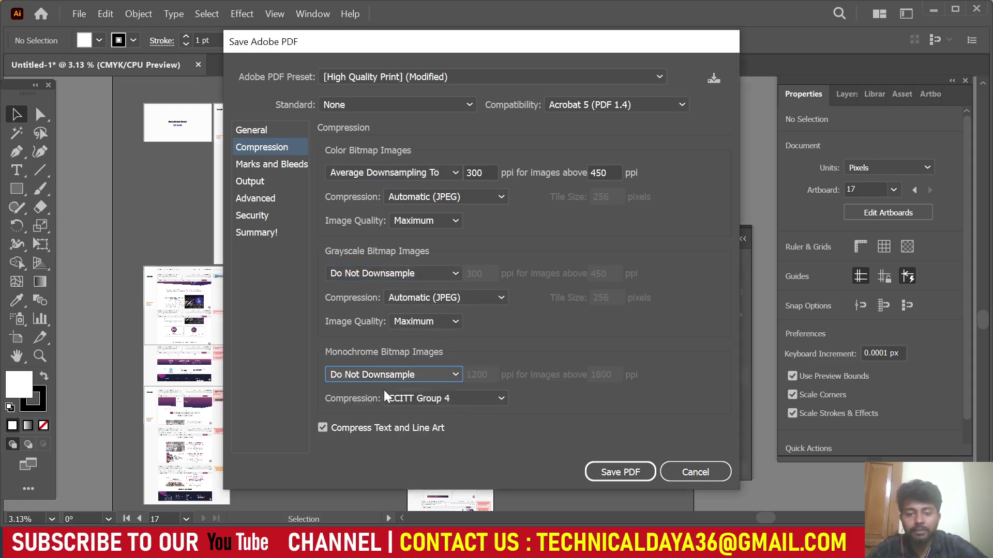
{"action": "left_click", "coordinate": [427, 299]}
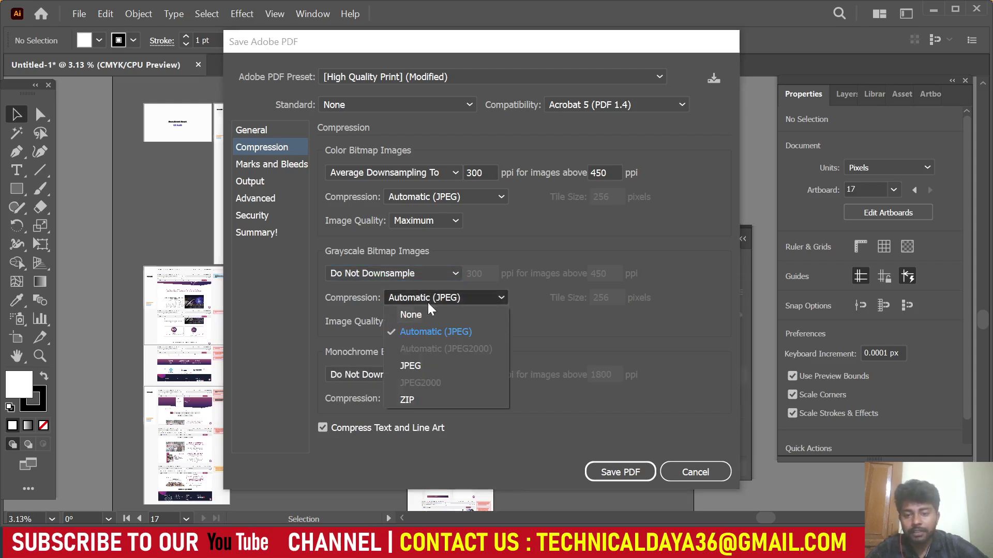
{"action": "left_click", "coordinate": [412, 399]}
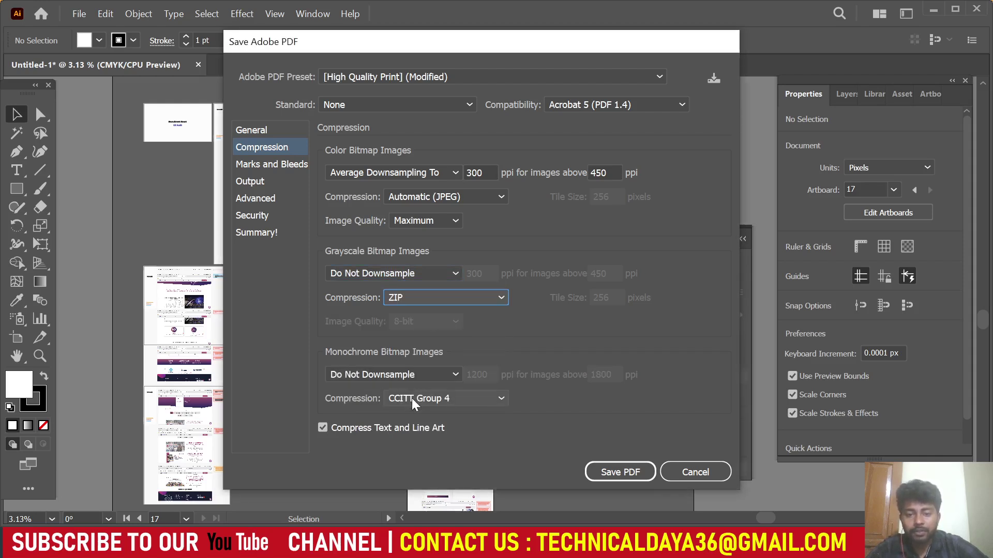
{"action": "left_click", "coordinate": [450, 403]}
{"action": "left_click", "coordinate": [422, 464]}
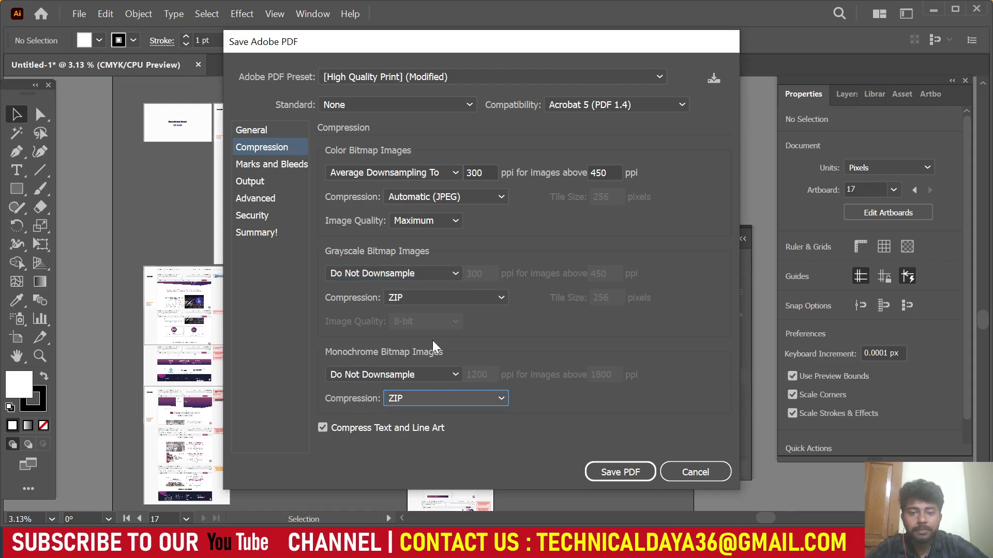
Set the colour image downsampling resolution to 96 ppi
{"action": "left_click", "coordinate": [370, 171]}
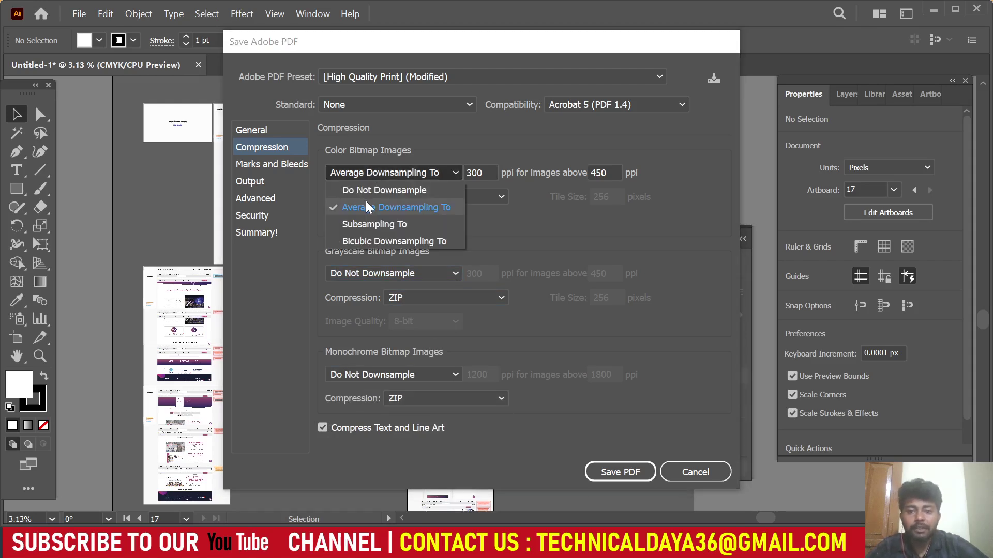
{"action": "left_click", "coordinate": [547, 214]}
{"action": "double_click", "coordinate": [480, 173]}
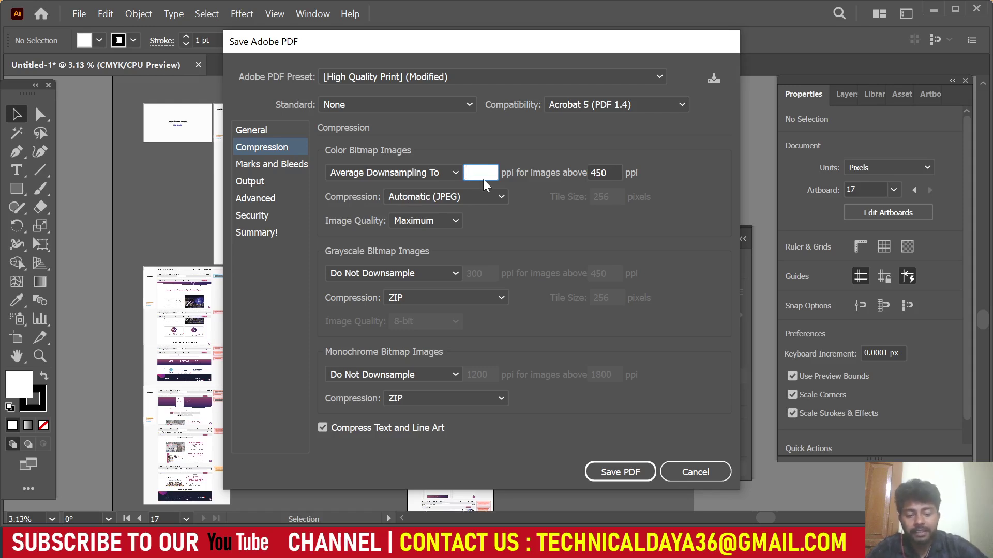
{"action": "type", "text": "96"}
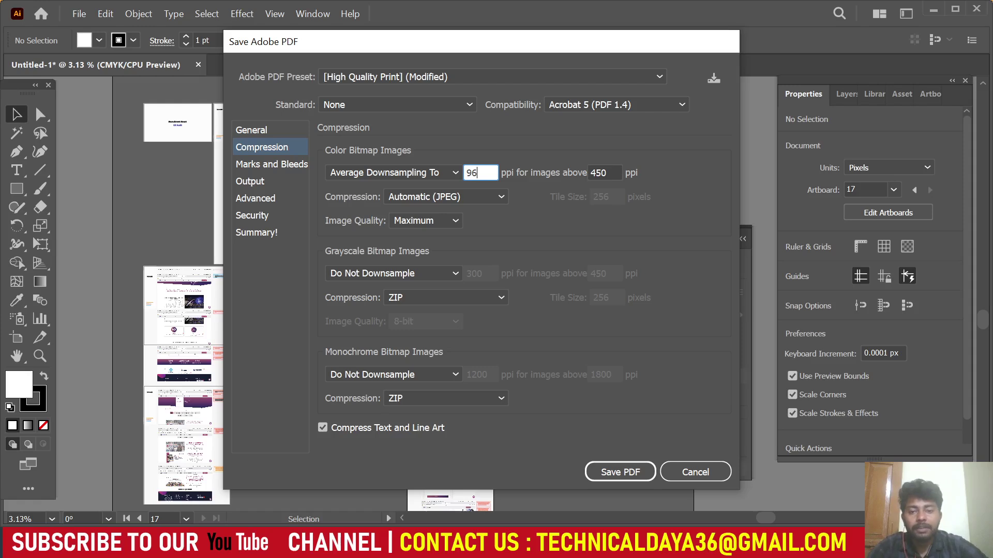
{"action": "key", "text": "Tab"}
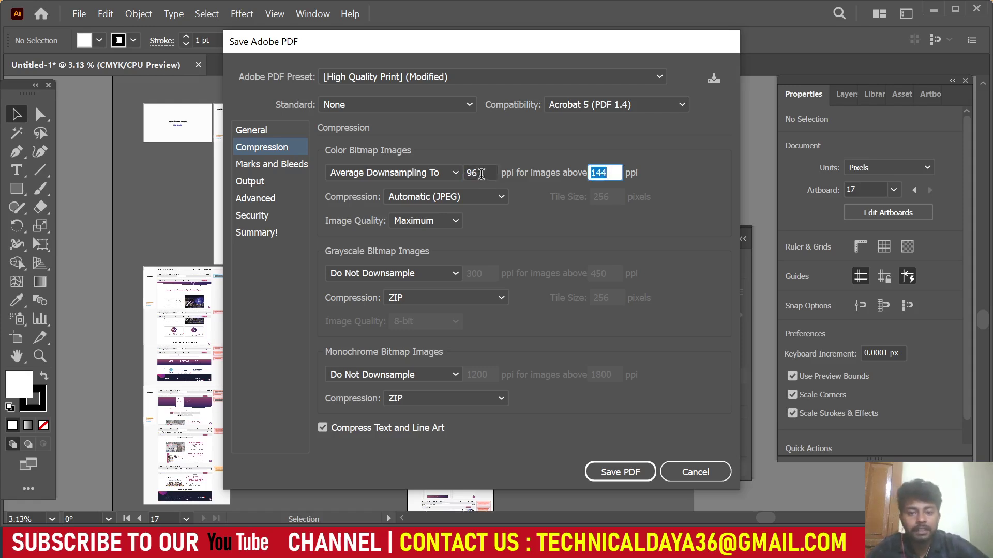
{"action": "key", "text": "shift+Tab"}
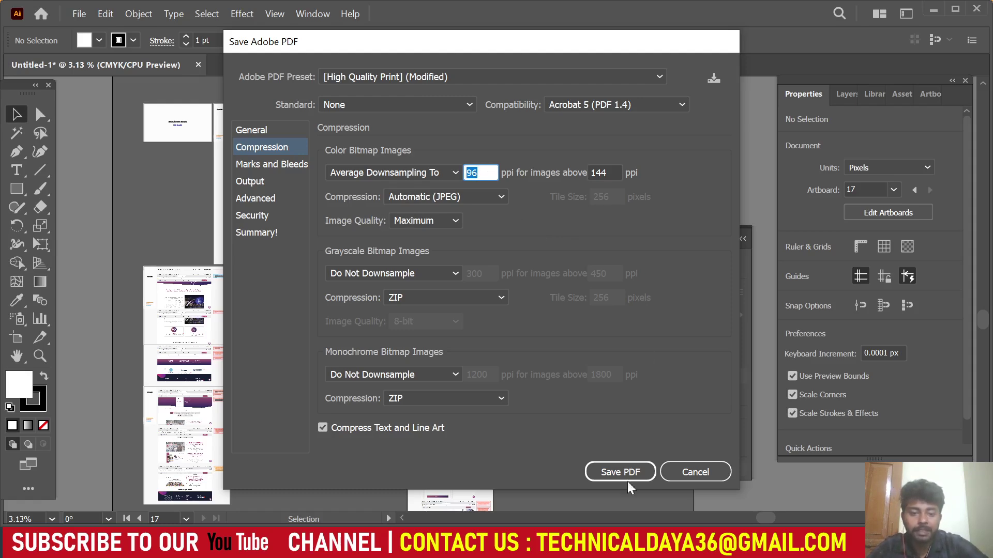
Save the PDF, check in Properties that Untitled-1 is 54.4 MB, then reopen it in Illustrator
{"action": "left_click", "coordinate": [611, 478]}
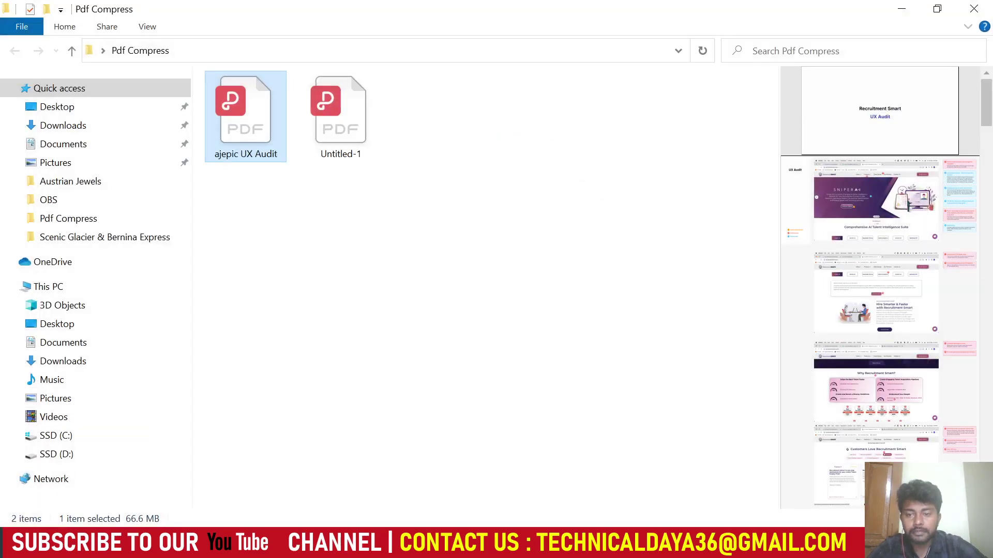
{"action": "left_click", "coordinate": [334, 131]}
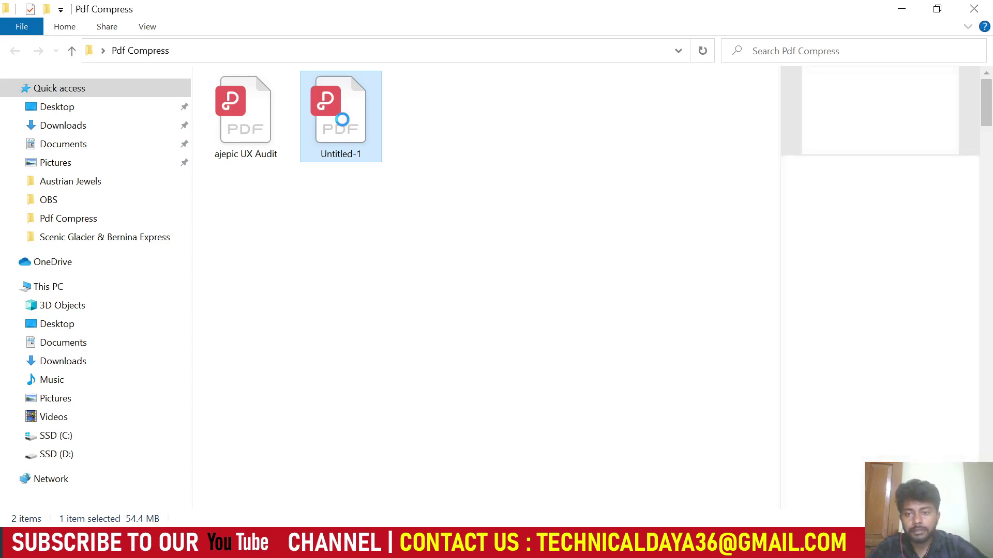
{"action": "right_click", "coordinate": [344, 125]}
{"action": "left_click", "coordinate": [389, 516]}
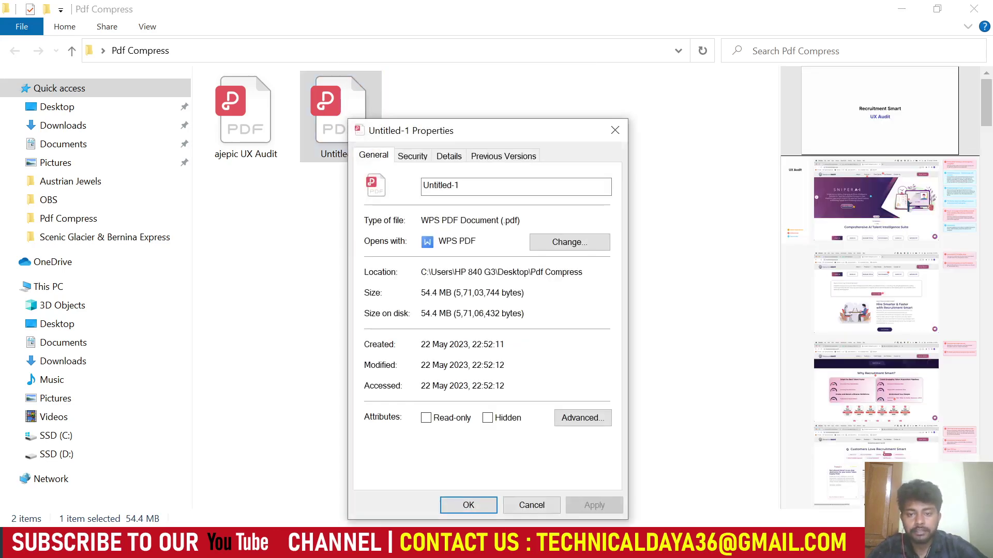
{"action": "left_click_drag", "start_coordinate": [421, 293], "coordinate": [439, 293]}
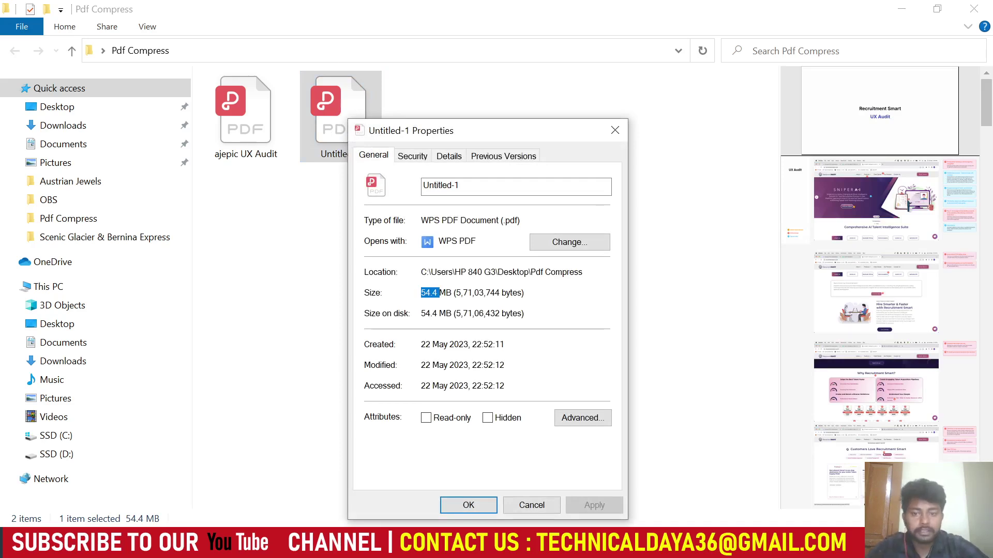
{"action": "left_click", "coordinate": [611, 134]}
{"action": "key", "text": "Return"}
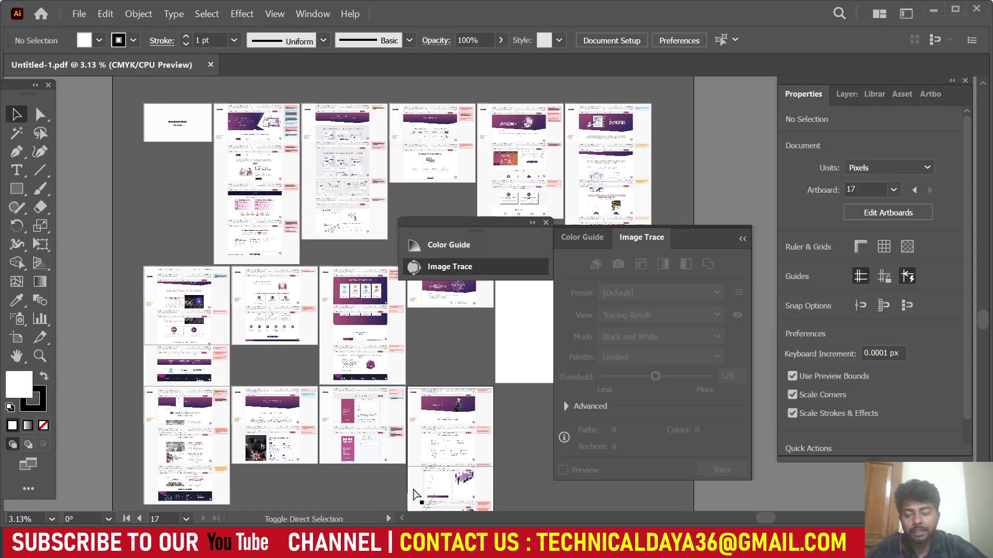
Save the opened PDF as a new copy named Untitled-2
{"action": "left_click", "coordinate": [79, 14]}
{"action": "left_click", "coordinate": [129, 162]}
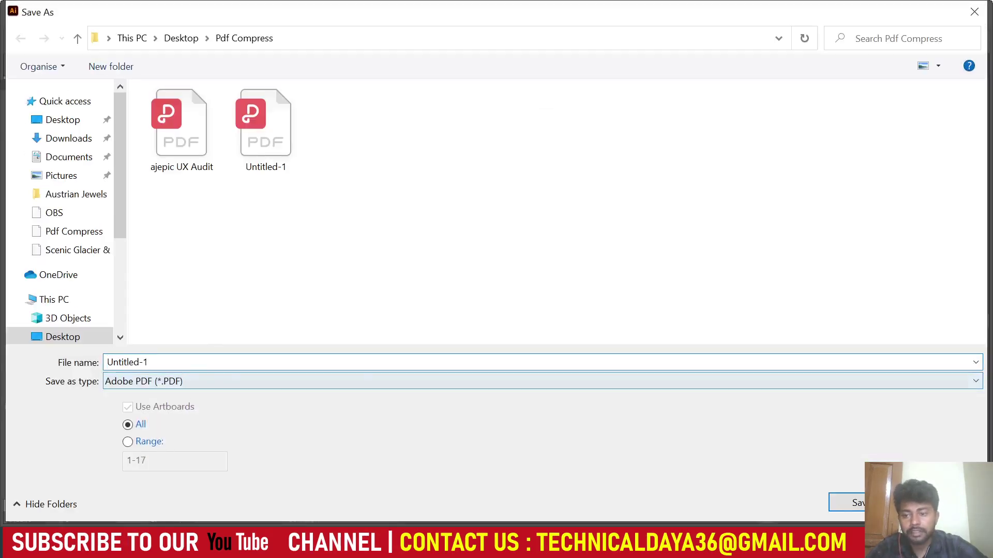
{"action": "left_click", "coordinate": [192, 363]}
{"action": "key", "text": "BackSpace"}
{"action": "type", "text": "2"}
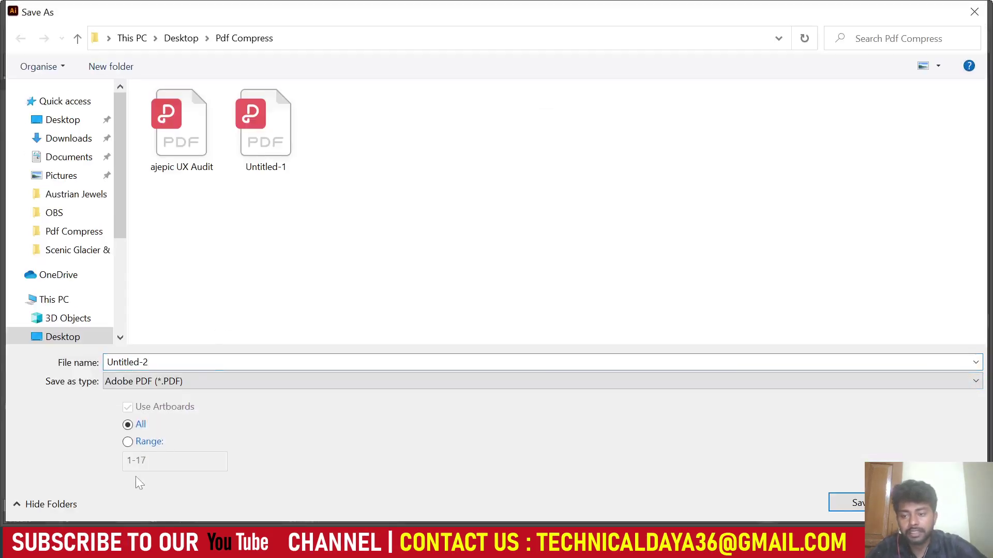
{"action": "left_click", "coordinate": [853, 499]}
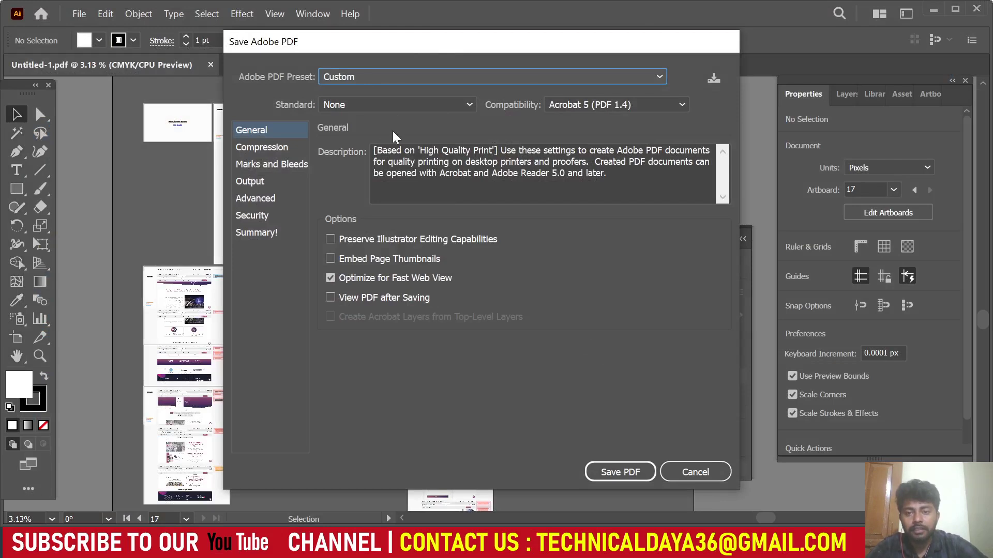
Choose the [High Quality Print] preset and turn off Preserve Illustrator Editing Capabilities
{"action": "left_click", "coordinate": [414, 77]}
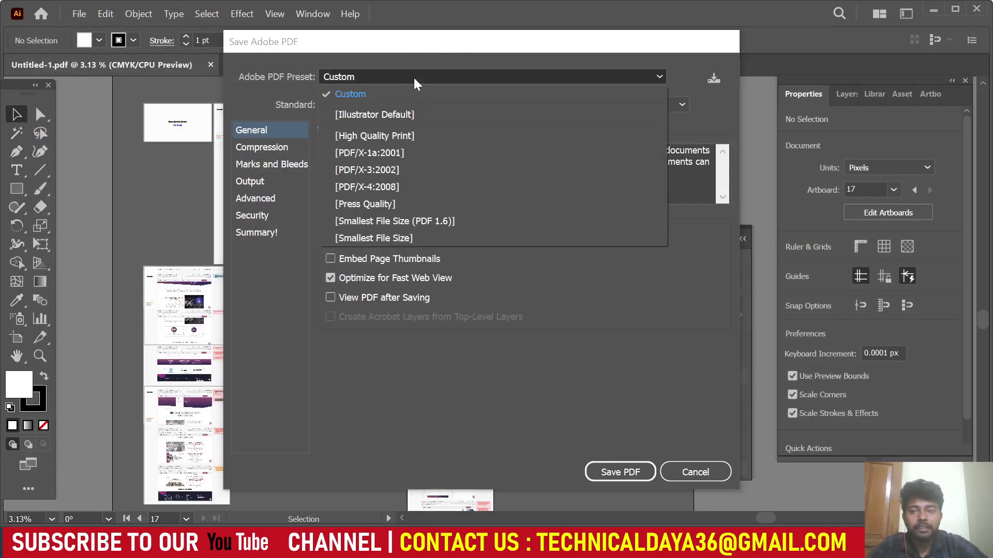
{"action": "left_click", "coordinate": [396, 137]}
{"action": "left_click", "coordinate": [373, 239]}
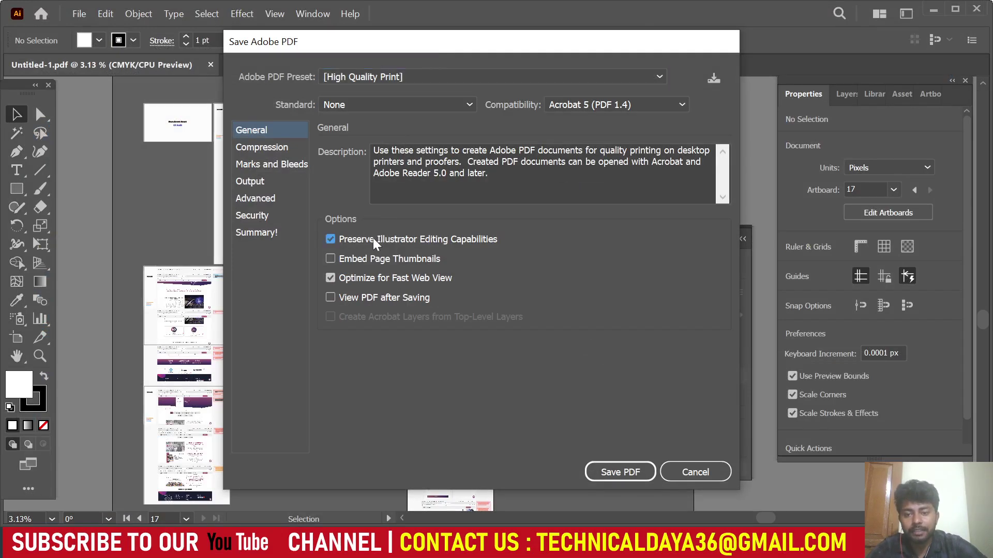
{"action": "left_click", "coordinate": [278, 149]}
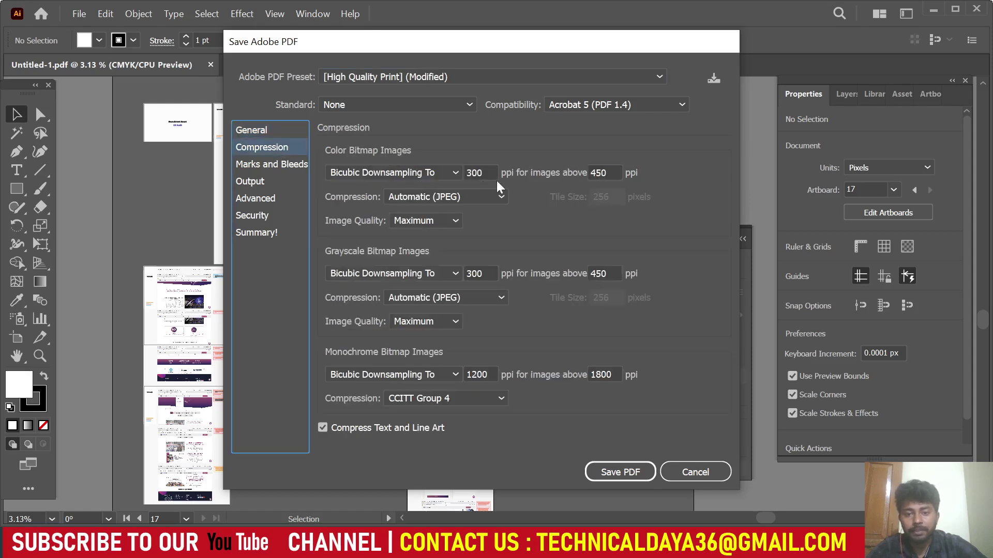
Set greyscale and monochrome images to Do Not Downsample with ZIP compression
{"action": "left_click", "coordinate": [406, 273]}
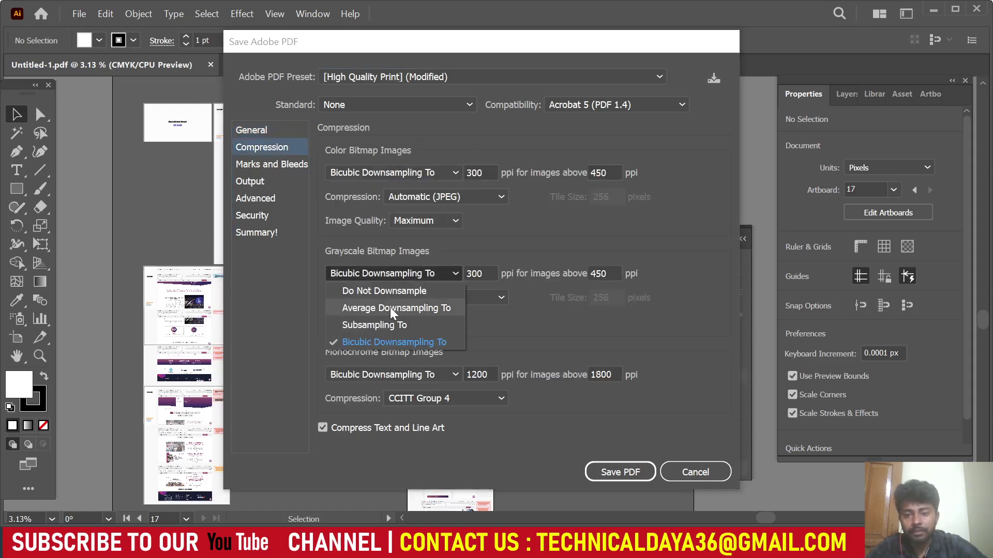
{"action": "left_click", "coordinate": [386, 291]}
{"action": "left_click", "coordinate": [439, 298]}
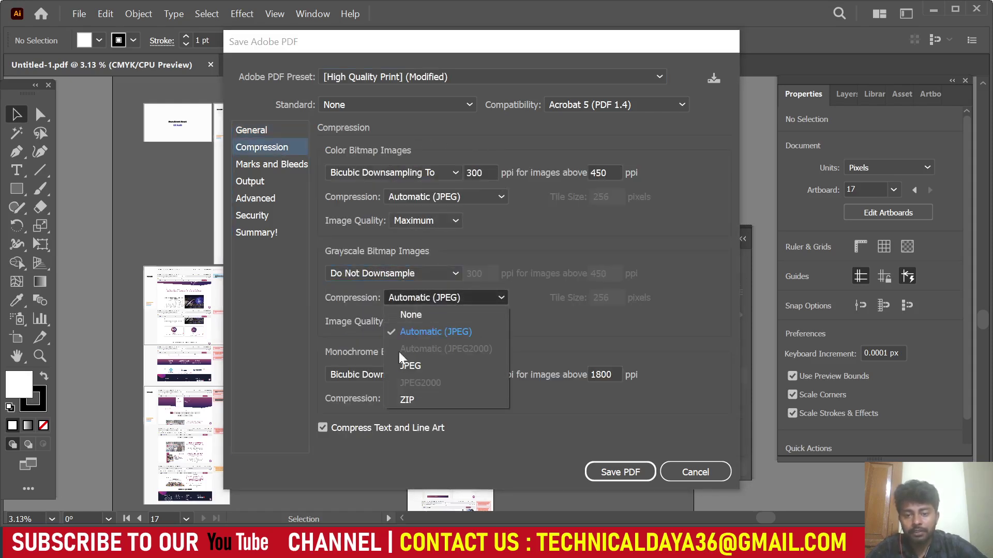
{"action": "left_click", "coordinate": [402, 399]}
{"action": "left_click", "coordinate": [377, 374]}
{"action": "left_click", "coordinate": [386, 393]}
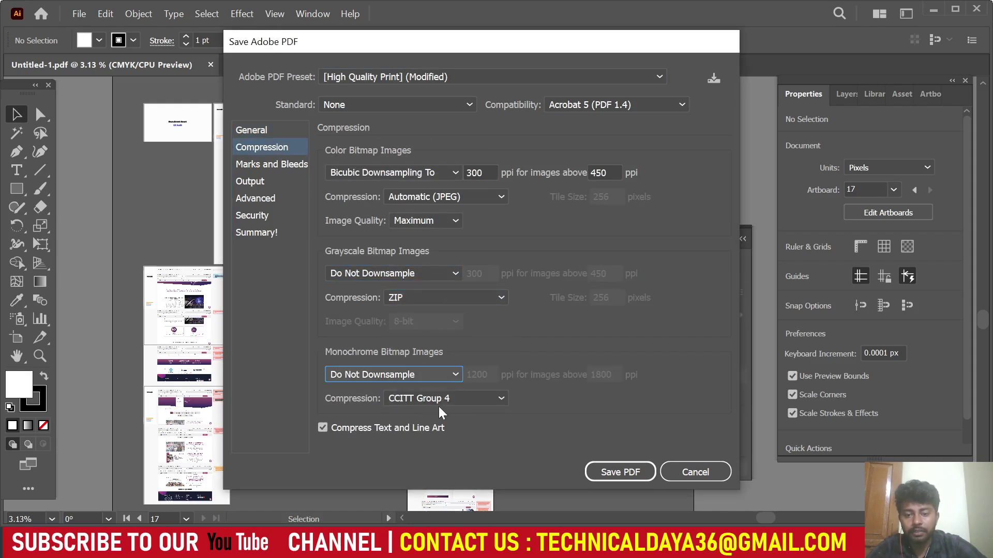
{"action": "left_click", "coordinate": [439, 405]}
{"action": "left_click", "coordinate": [431, 461]}
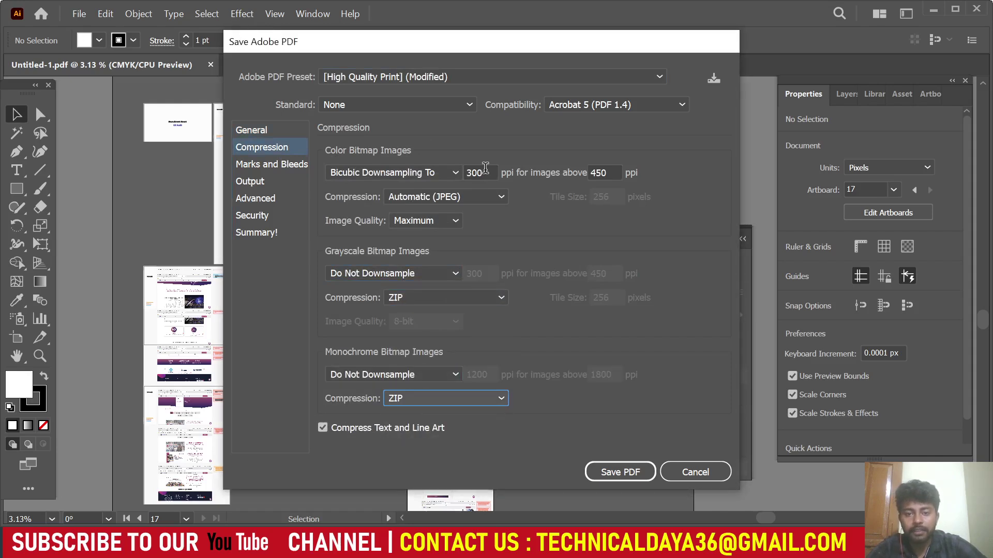
Downsample colour images to 36 ppi above 360 ppi, save the PDF, and select Untitled-2 in Explorer
{"action": "double_click", "coordinate": [485, 170]}
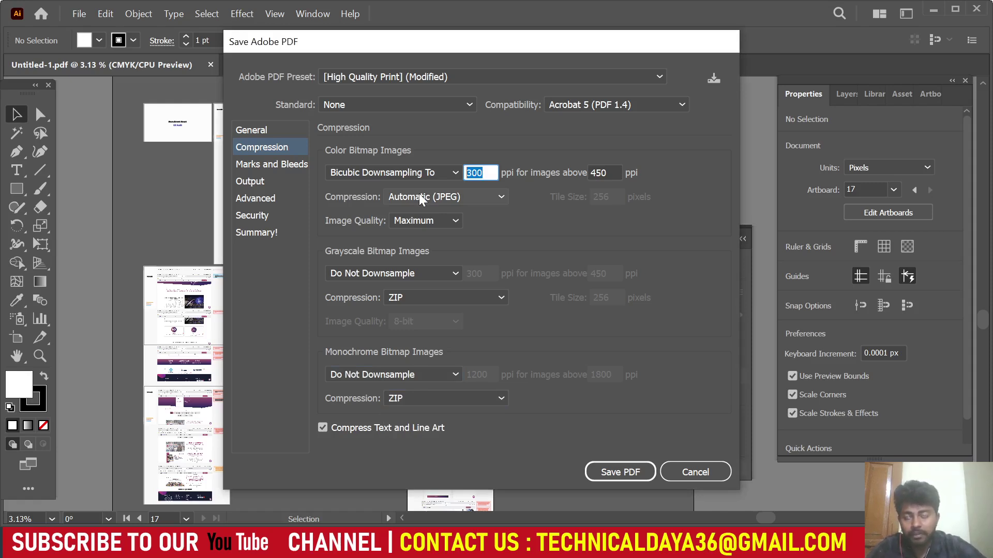
{"action": "type", "text": "36"}
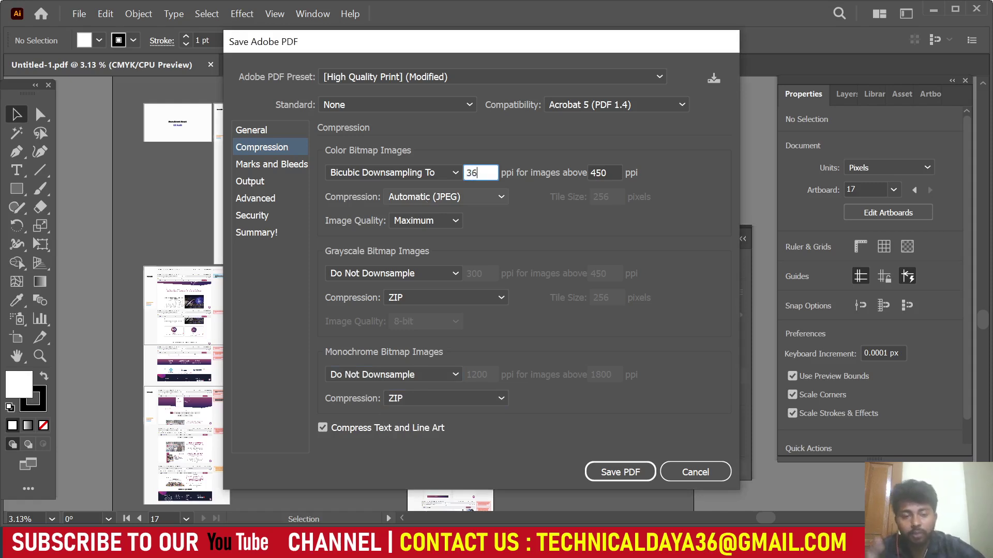
{"action": "key", "text": "Tab"}
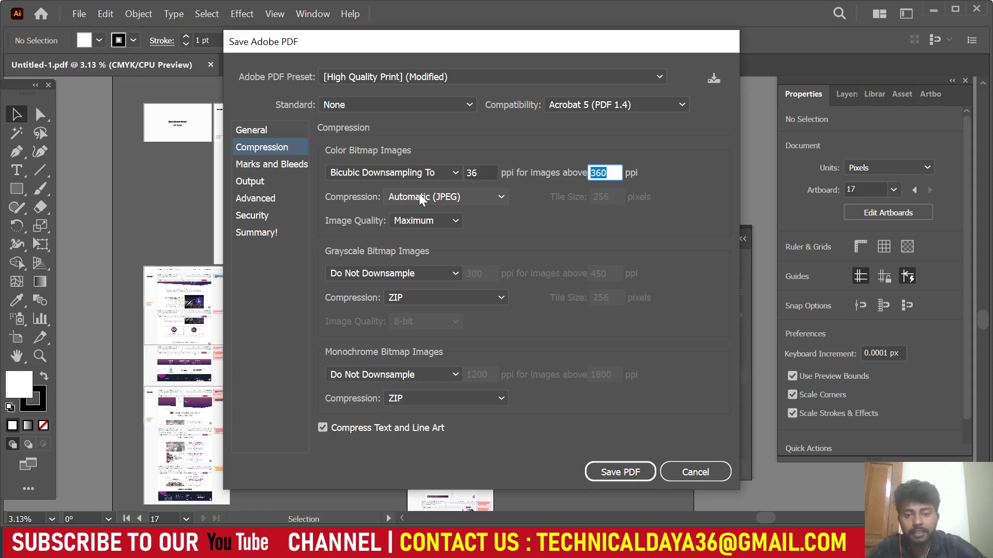
{"action": "key", "text": "Tab"}
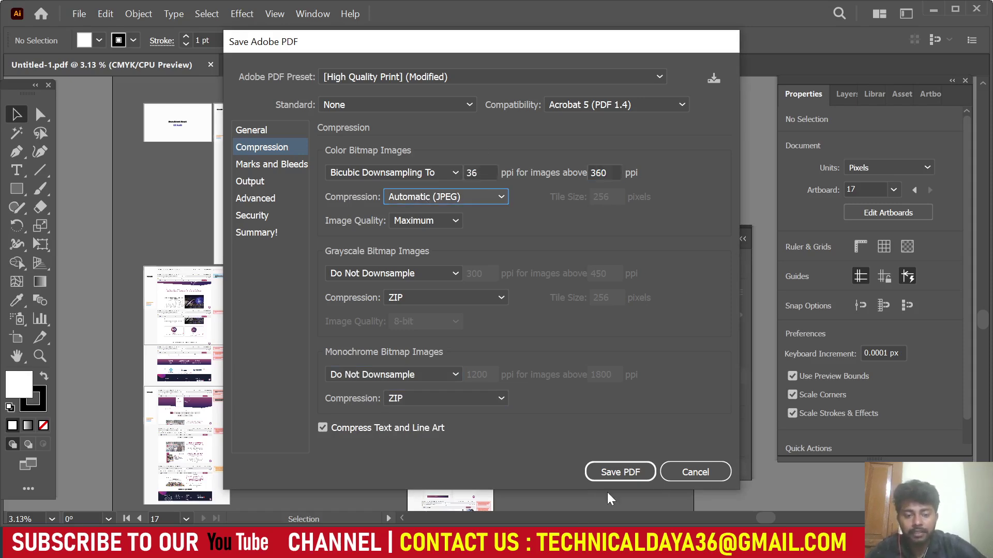
{"action": "left_click", "coordinate": [615, 476]}
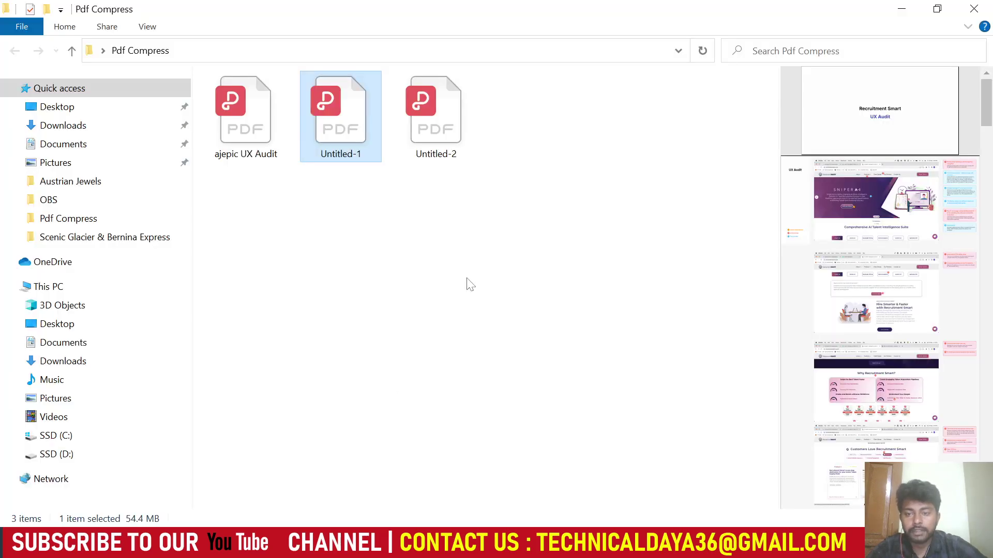
{"action": "left_click", "coordinate": [466, 281]}
{"action": "left_click", "coordinate": [436, 132]}
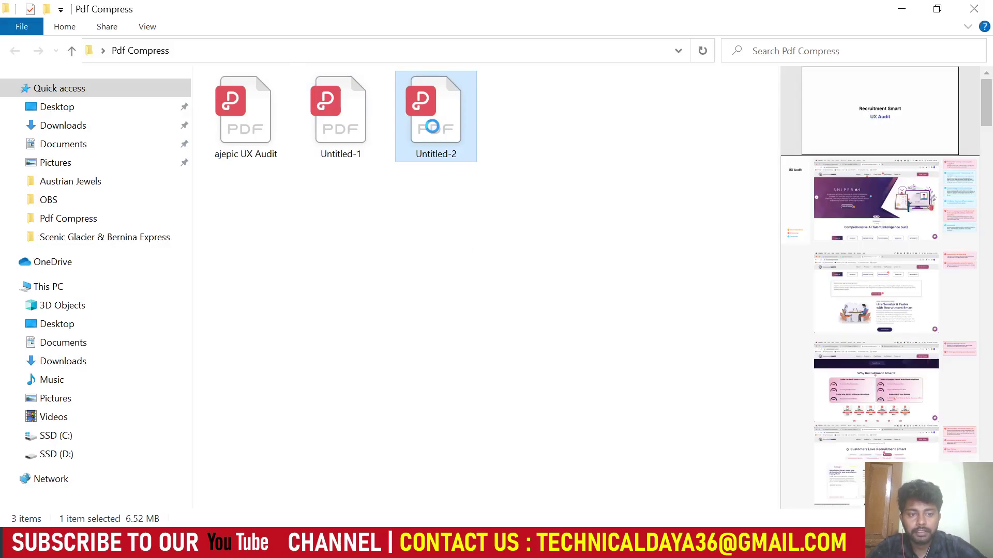
Check in Properties that Untitled-2 is 6.52 MB
{"action": "right_click", "coordinate": [432, 126]}
{"action": "left_click", "coordinate": [477, 516]}
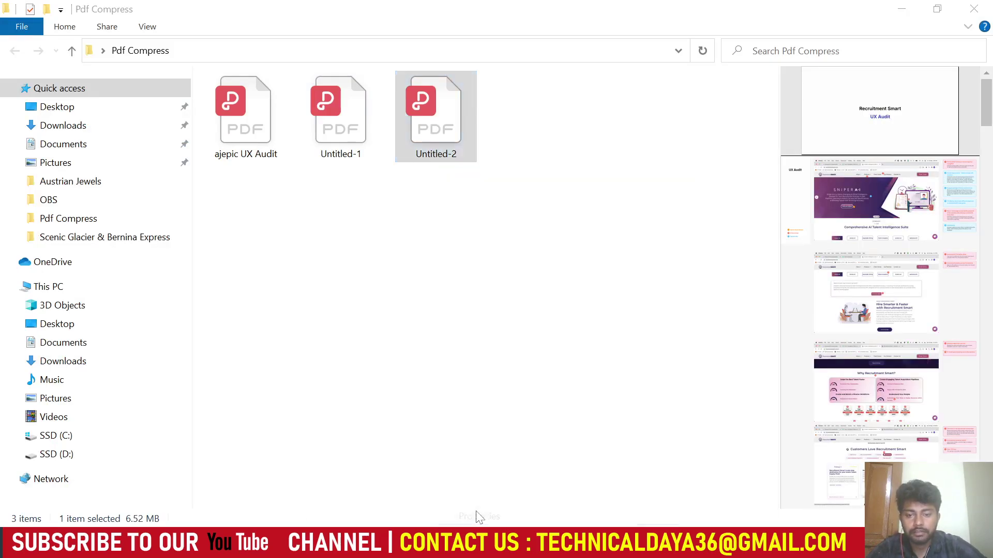
{"action": "mouse_move", "coordinate": [511, 293]}
{"action": "left_mouse_down"}
{"action": "mouse_move", "coordinate": [608, 293]}
{"action": "mouse_move", "coordinate": [573, 314]}
{"action": "mouse_move", "coordinate": [511, 314]}
{"action": "left_mouse_up"}
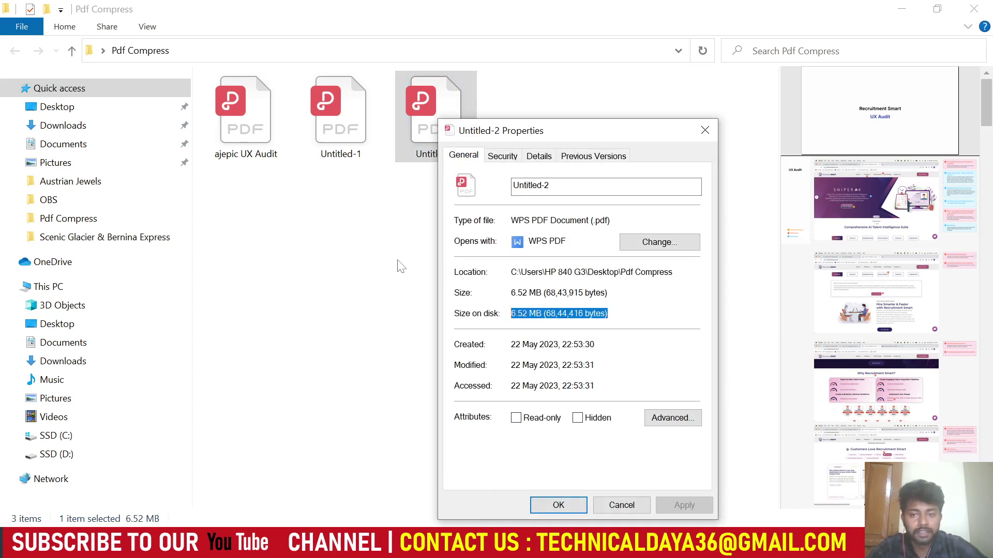
{"action": "left_click", "coordinate": [705, 130]}
Compare with Untitled-1's 54.4 MB size, then bring up Untitled-2's context menu
{"action": "left_click", "coordinate": [336, 117]}
{"action": "right_click", "coordinate": [336, 117]}
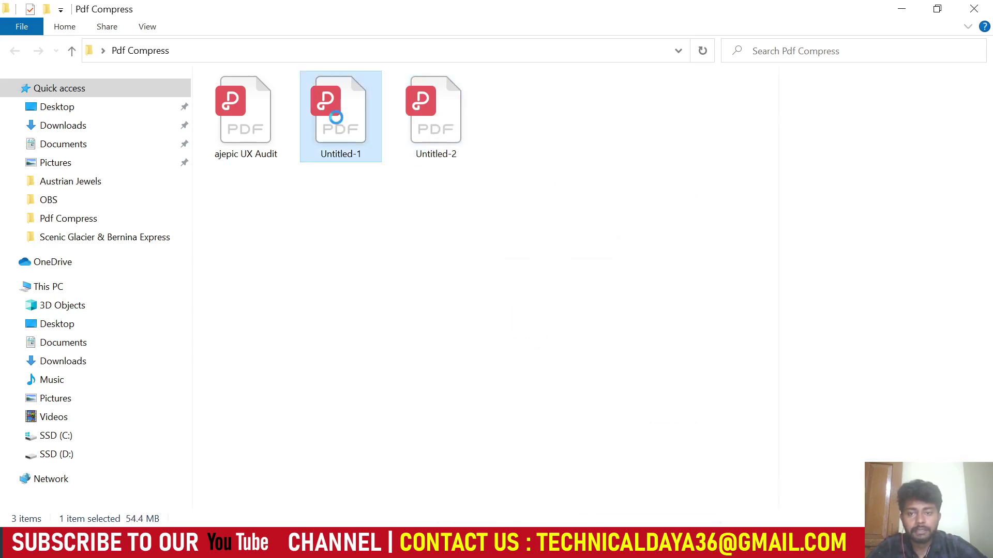
{"action": "left_click", "coordinate": [387, 516]}
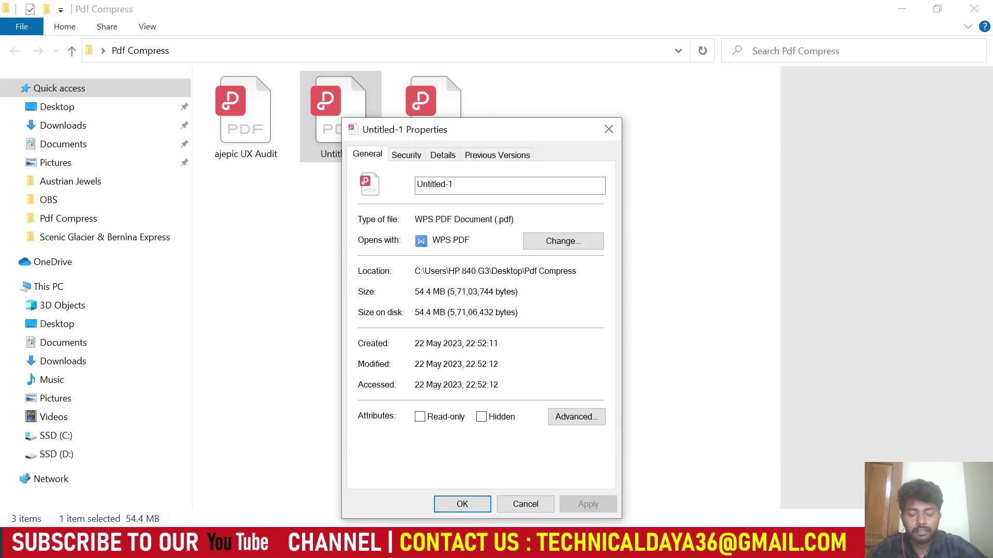
{"action": "left_click", "coordinate": [609, 129]}
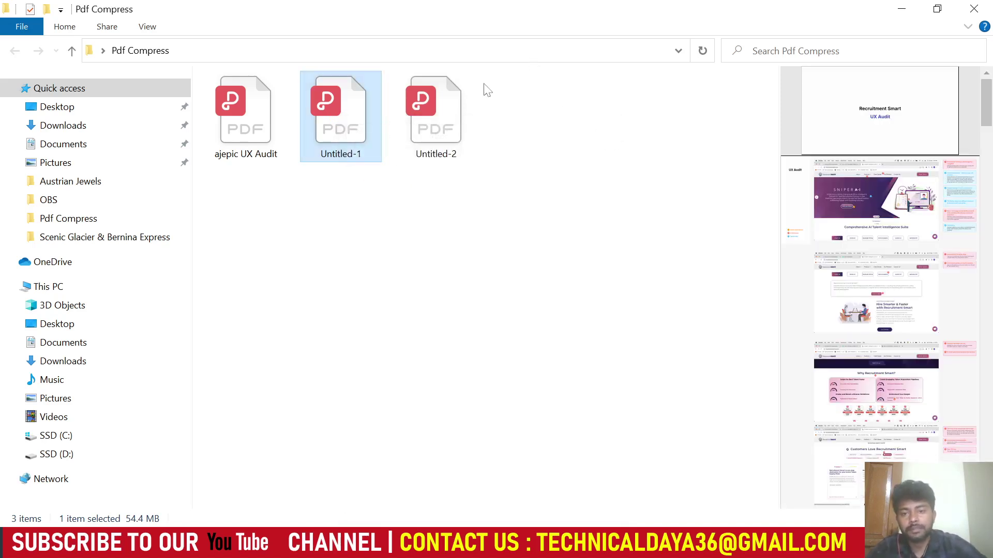
{"action": "left_click", "coordinate": [427, 118]}
{"action": "right_click", "coordinate": [427, 117]}
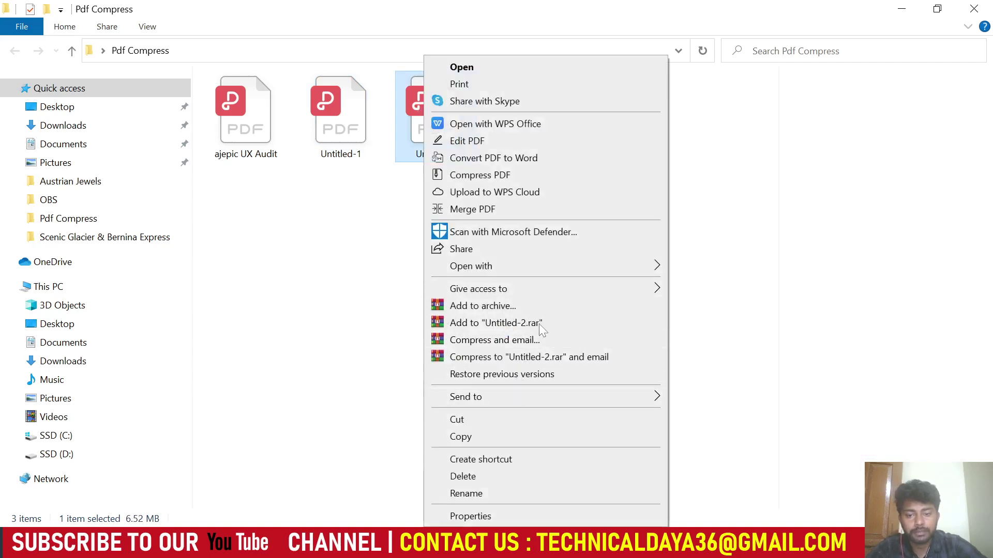
{"action": "mouse_move", "coordinate": [471, 266]}
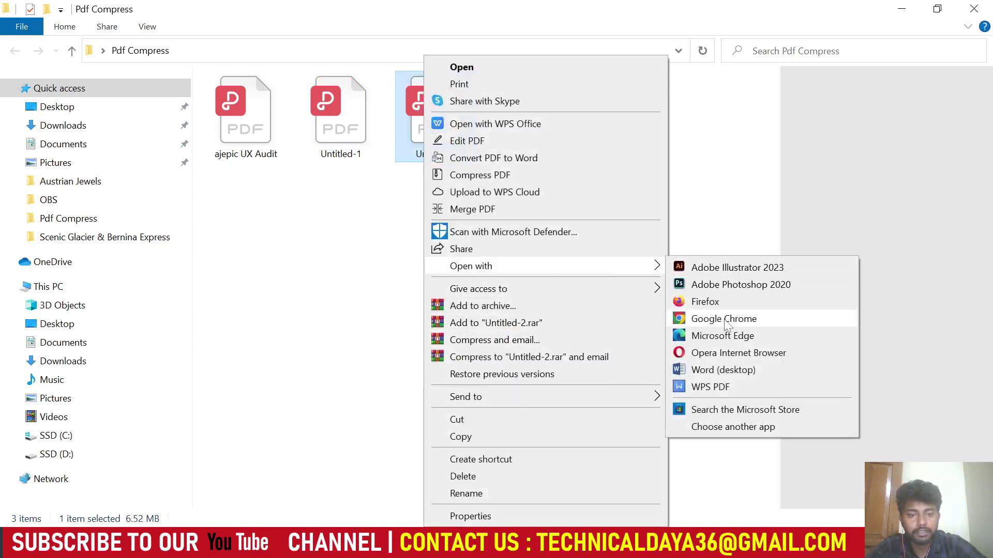
Open Untitled-2 in Google Chrome and scroll through its pages to check image quality
{"action": "left_click", "coordinate": [723, 317]}
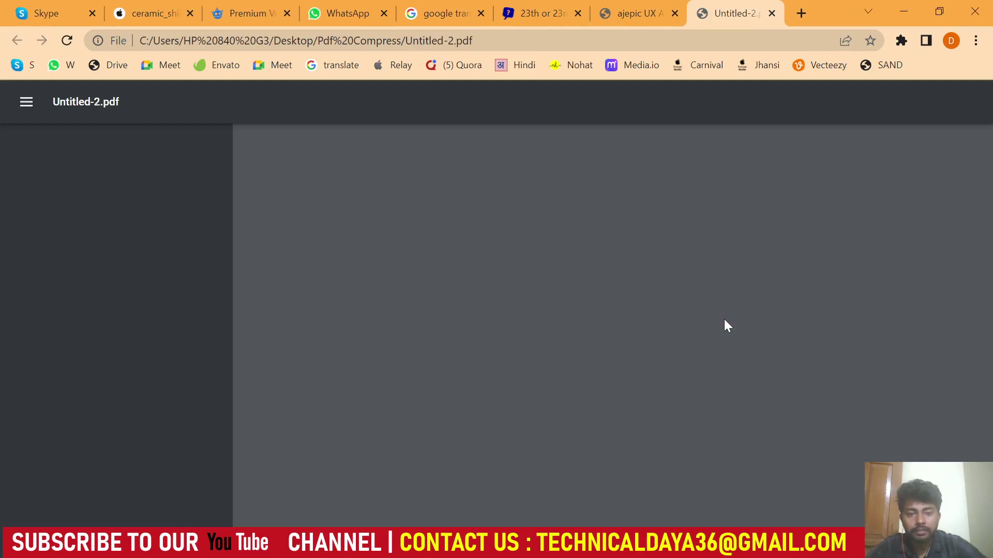
{"action": "scroll", "coordinate": [583, 382], "scroll_direction": "down", "scroll_amount": 5}
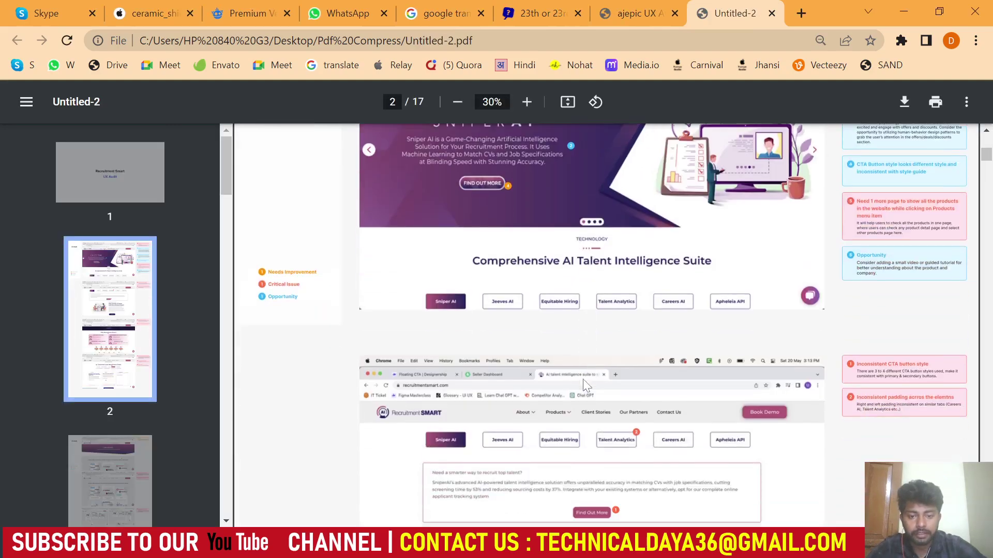
{"action": "scroll", "coordinate": [533, 335], "scroll_direction": "up", "scroll_amount": 5, "text": "ctrl"}
{"action": "scroll", "coordinate": [532, 329], "scroll_direction": "down", "scroll_amount": 5, "text": "ctrl"}
{"action": "scroll", "coordinate": [532, 331], "scroll_direction": "down", "scroll_amount": 2, "text": "ctrl"}
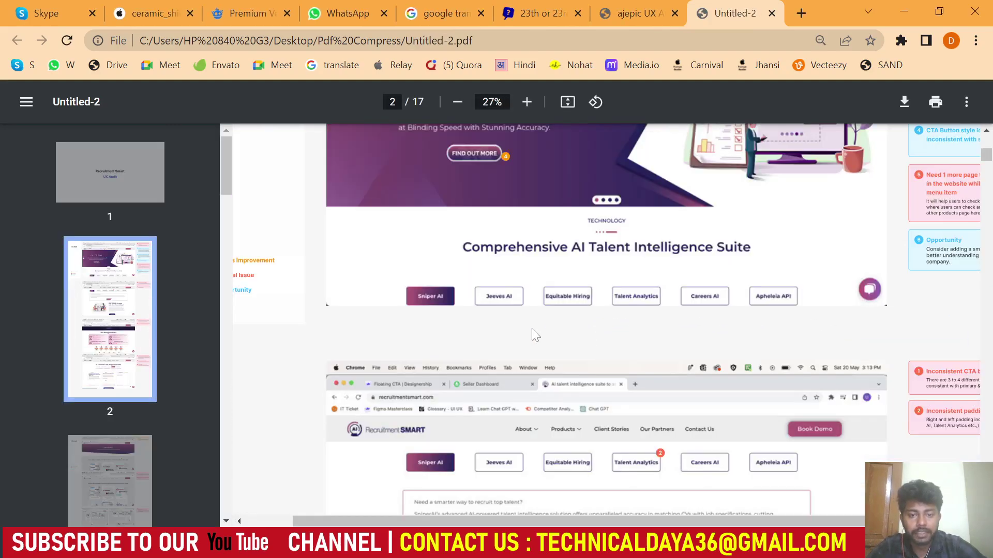
{"action": "scroll", "coordinate": [536, 336], "scroll_direction": "up", "scroll_amount": 1, "text": "ctrl"}
{"action": "scroll", "coordinate": [538, 350], "scroll_direction": "up", "scroll_amount": 2, "text": "ctrl"}
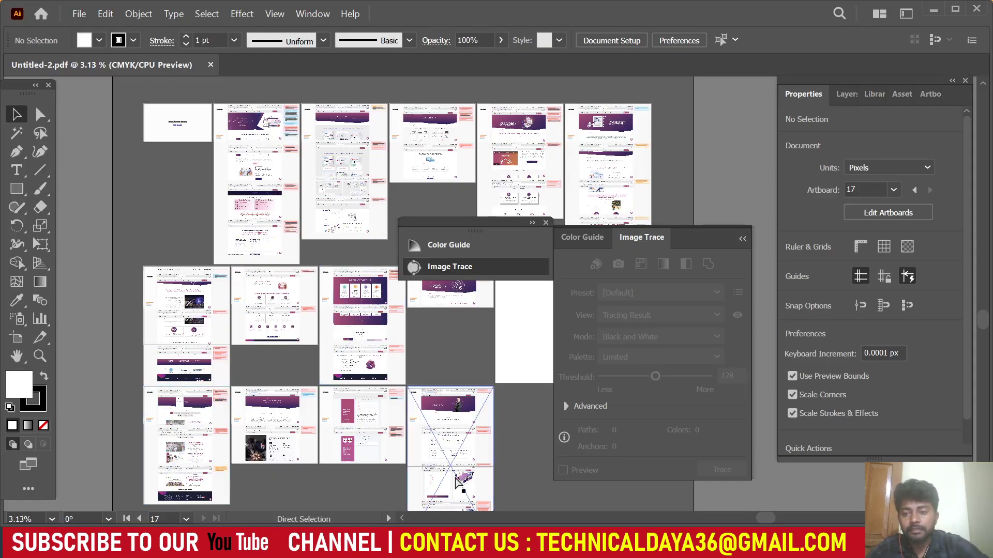
{"action": "scroll", "coordinate": [457, 482], "scroll_direction": "left", "scroll_amount": 3}
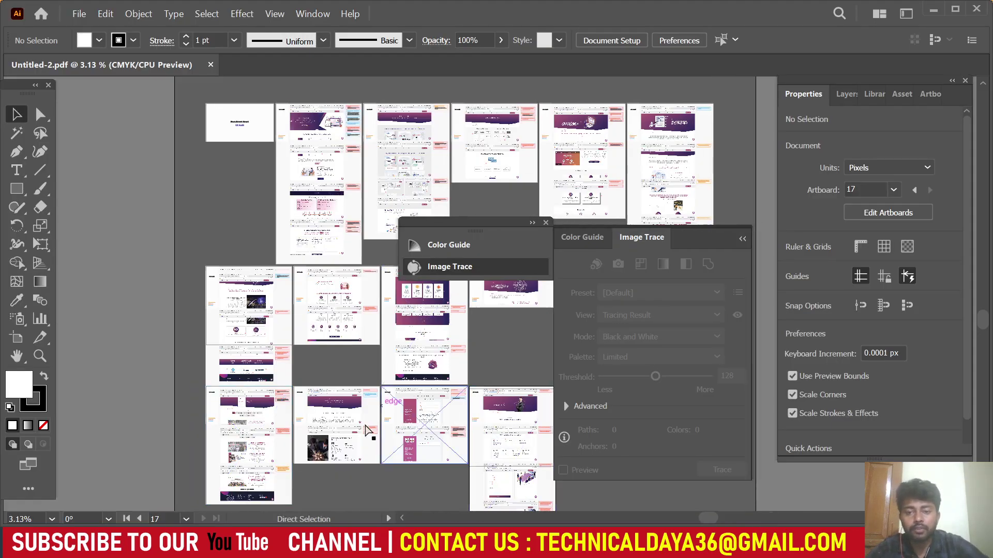
{"action": "scroll", "coordinate": [412, 459], "scroll_direction": "down", "scroll_amount": 3}
{"action": "scroll", "coordinate": [387, 435], "scroll_direction": "up", "scroll_amount": 2}
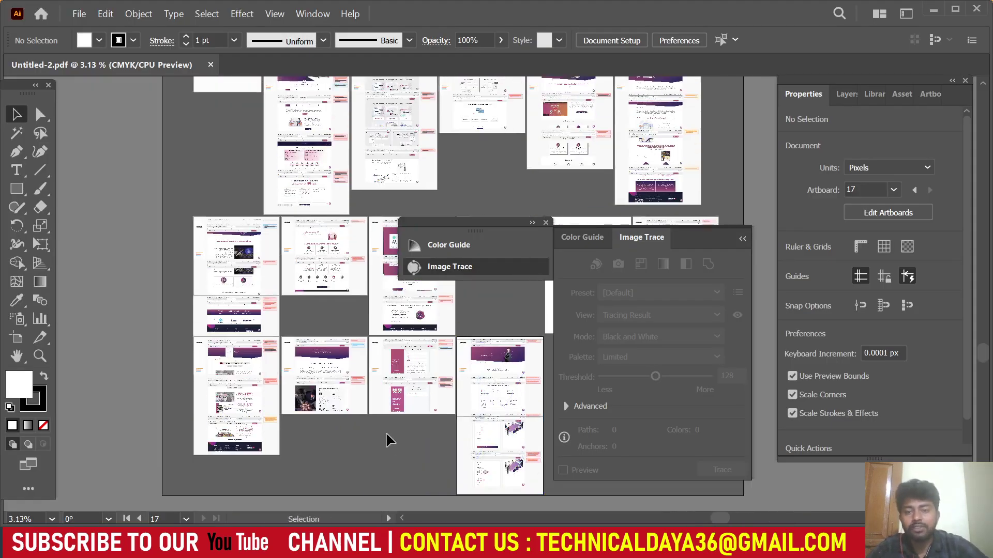